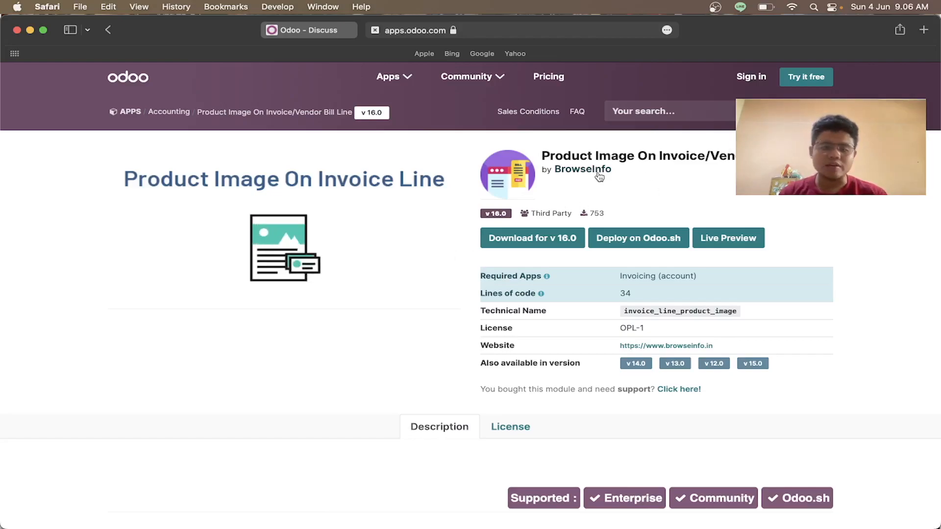
# Examine the module page's feature list and the invoice example with the product image column on its lines
pyautogui.scroll(-5, 400, 276)
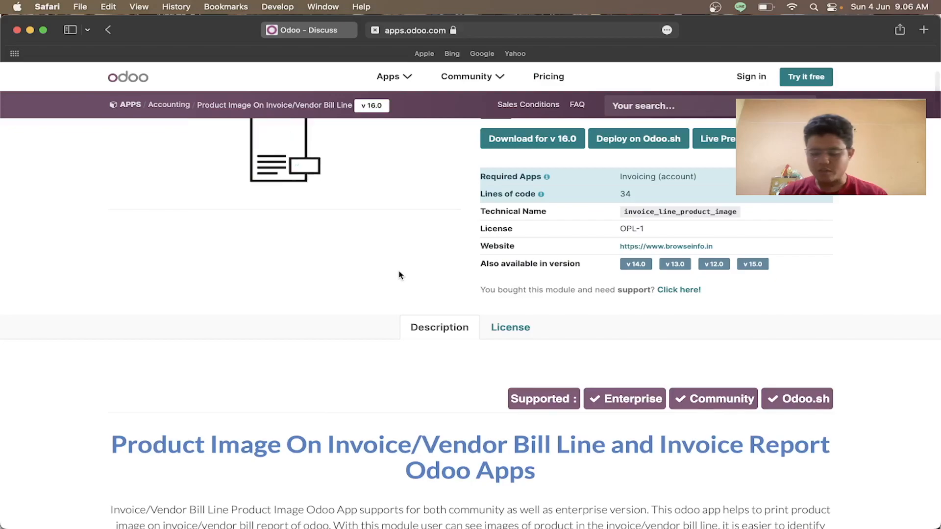
pyautogui.scroll(-10, 400, 276)
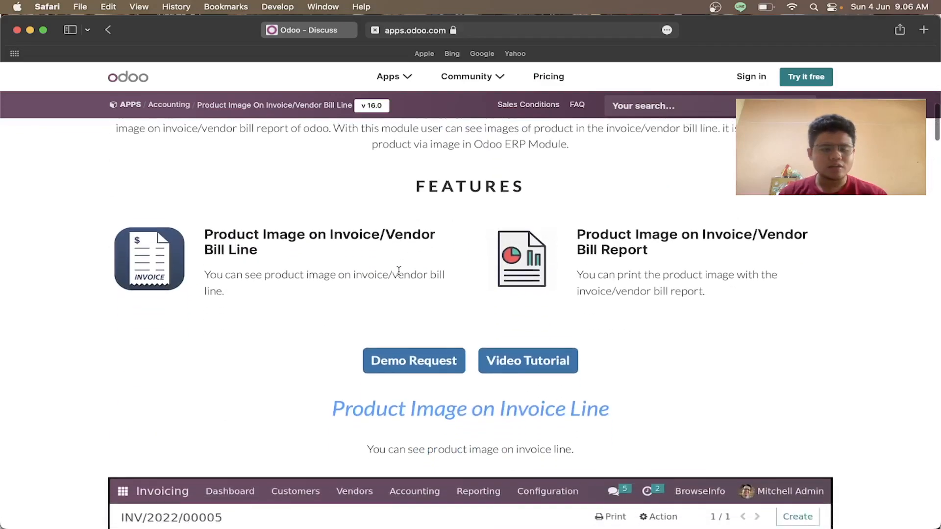
pyautogui.scroll(-6, 375, 362)
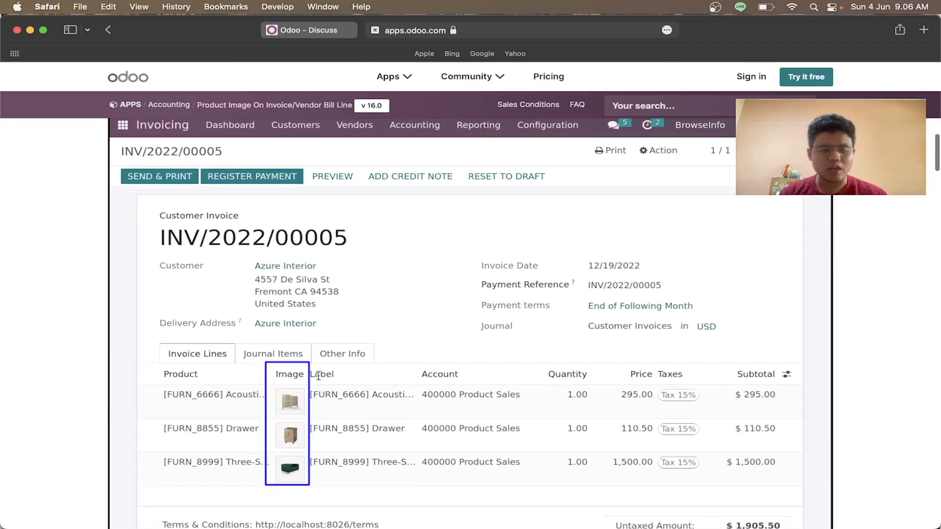
pyautogui.scroll(2, 287, 371)
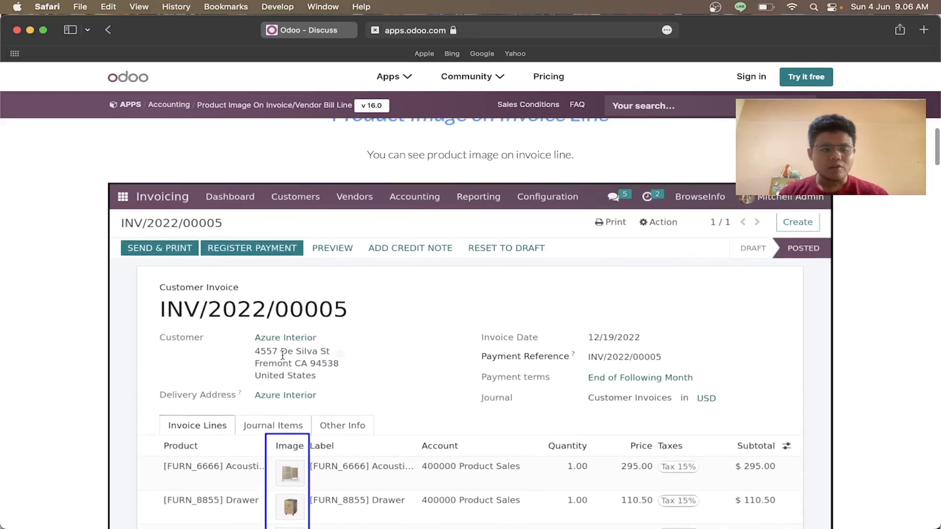
pyautogui.scroll(-10, 284, 363)
pyautogui.scroll(6, 283, 353)
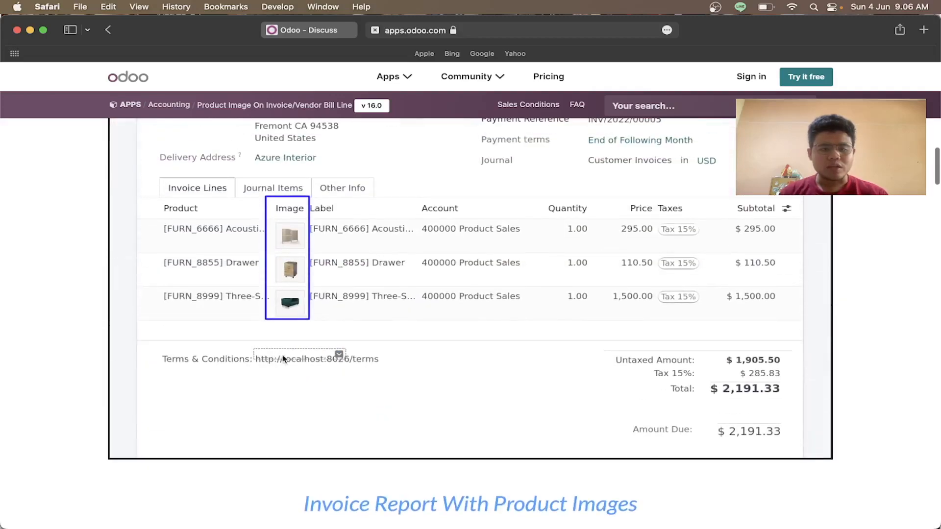
pyautogui.scroll(1, 299, 296)
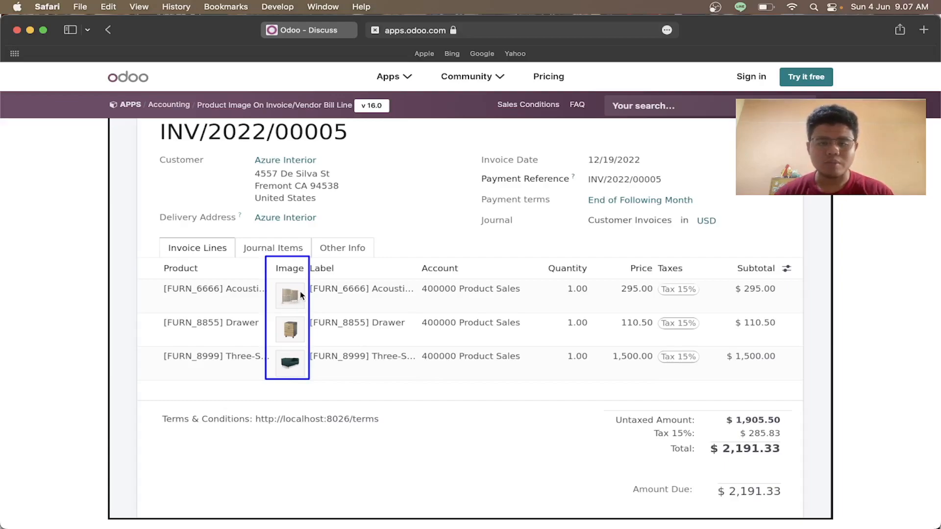
pyautogui.scroll(3, 294, 297)
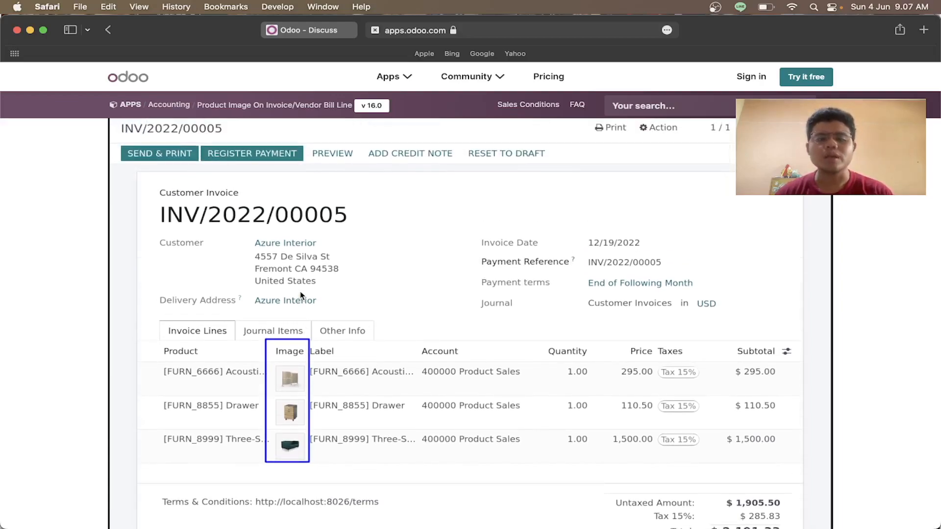
# Examine the Invoice Report With Product Images section of the module page
pyautogui.scroll(-10, 301, 295)
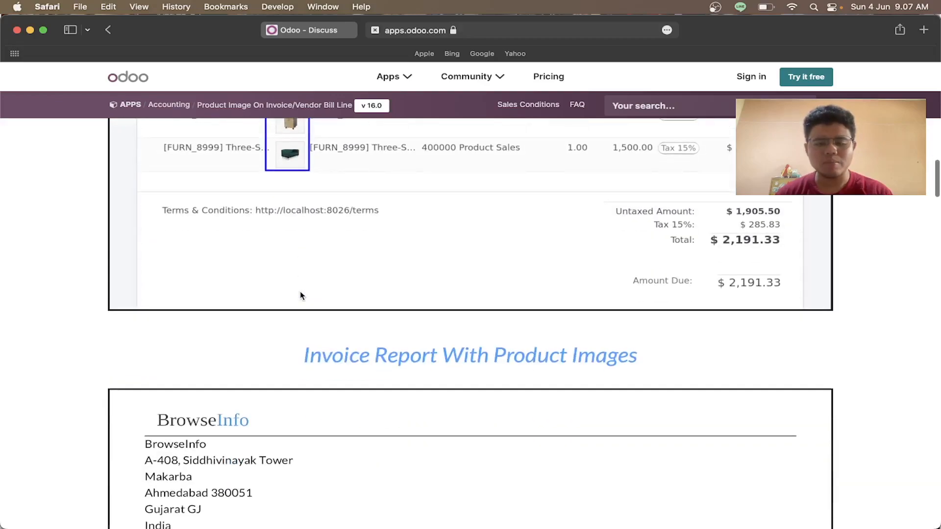
pyautogui.scroll(-4, 301, 295)
pyautogui.scroll(3, 301, 294)
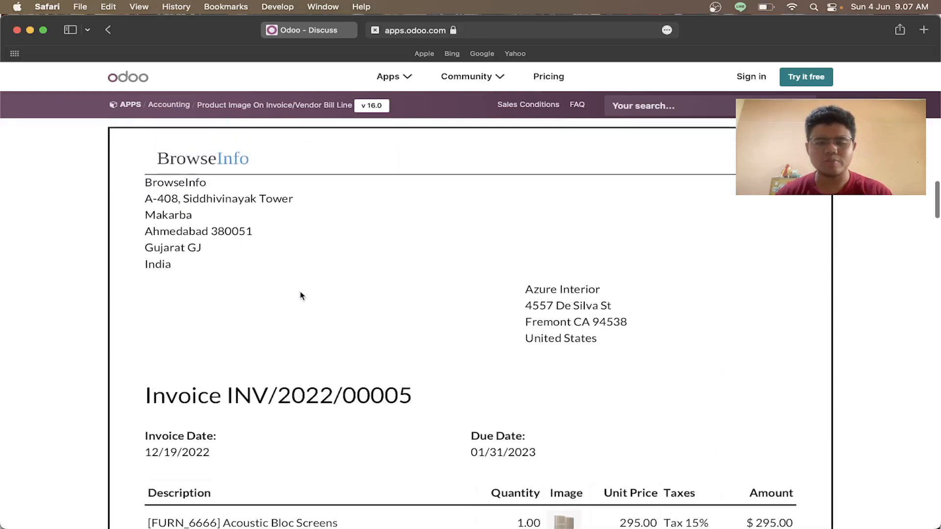
pyautogui.scroll(3, 441, 290)
pyautogui.scroll(-5, 425, 331)
pyautogui.hscroll(-1, 425, 335)
pyautogui.scroll(-4, 493, 392)
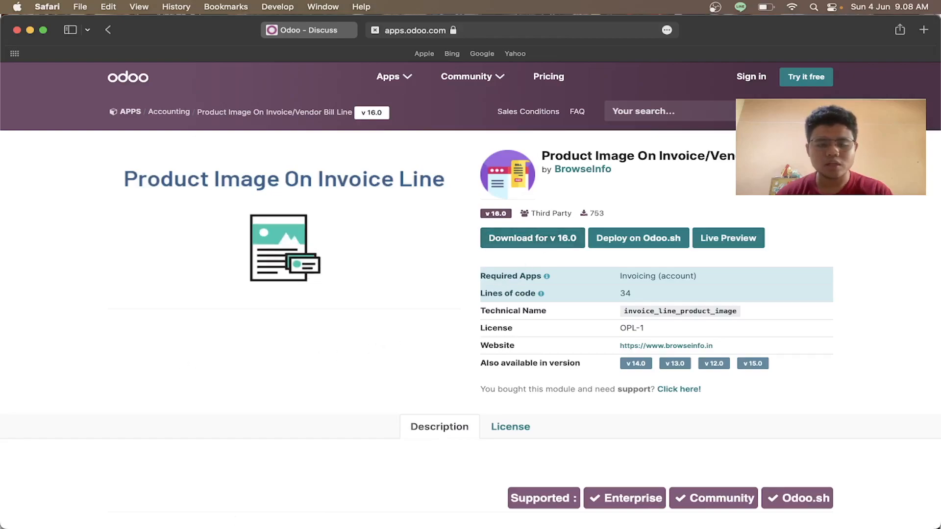
# Inspect the contents of the downloaded invoice_line_product_image folder in Finder and return to the module page in Safari
pyautogui.moveTo(203, 524)
pyautogui.click(108, 507)
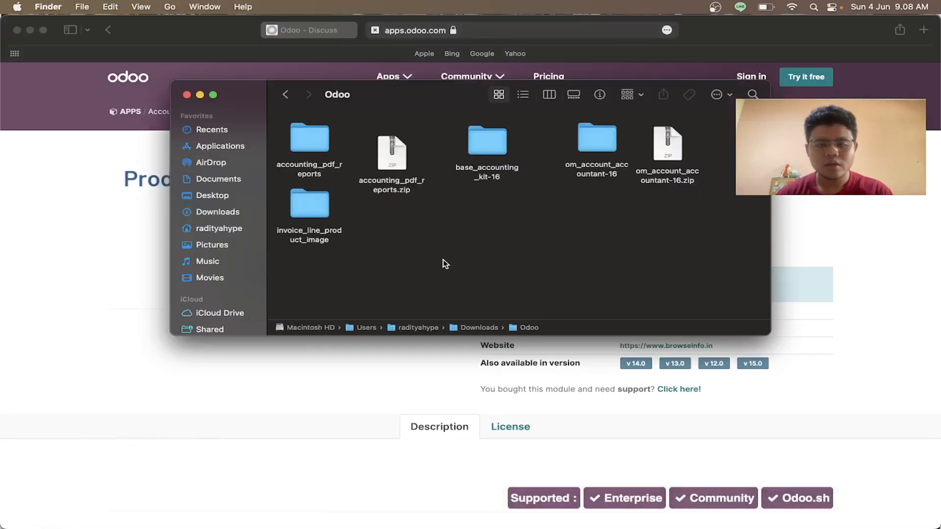
pyautogui.doubleClick(321, 204)
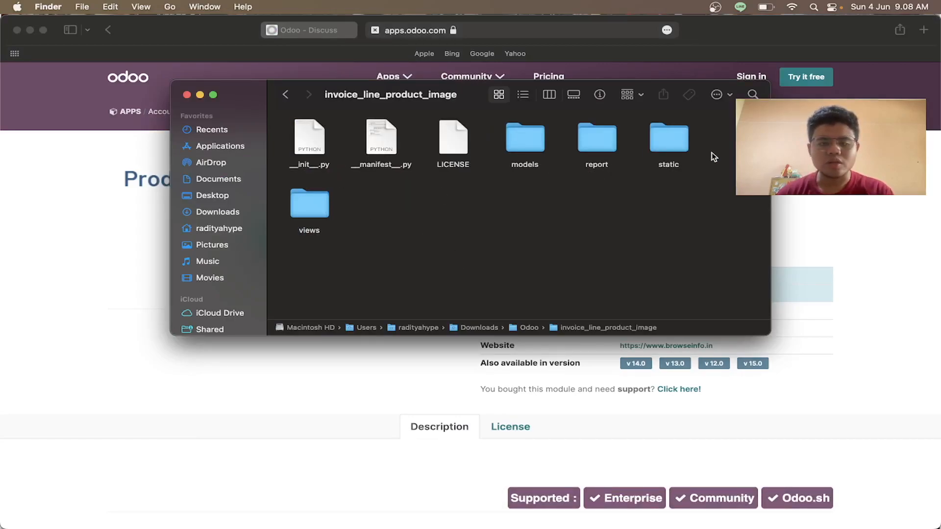
pyautogui.click(285, 95)
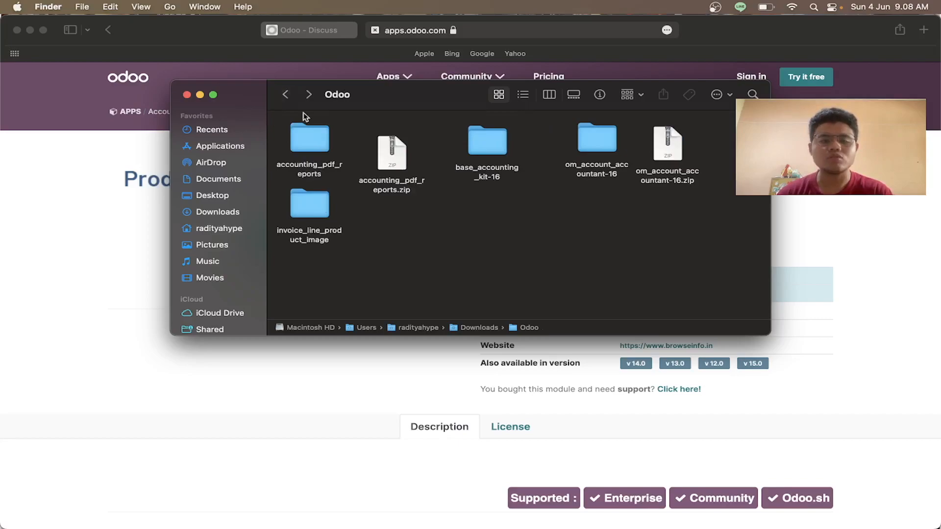
pyautogui.click(202, 369)
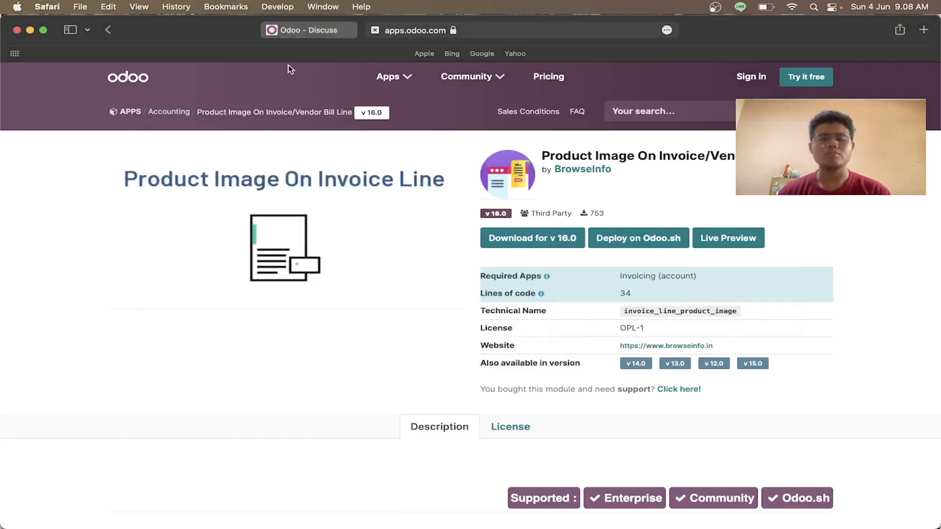
# In the Odoo site's Accounting app, open customer invoice INV/2023/00002 and examine its invoice line columns
pyautogui.click(294, 30)
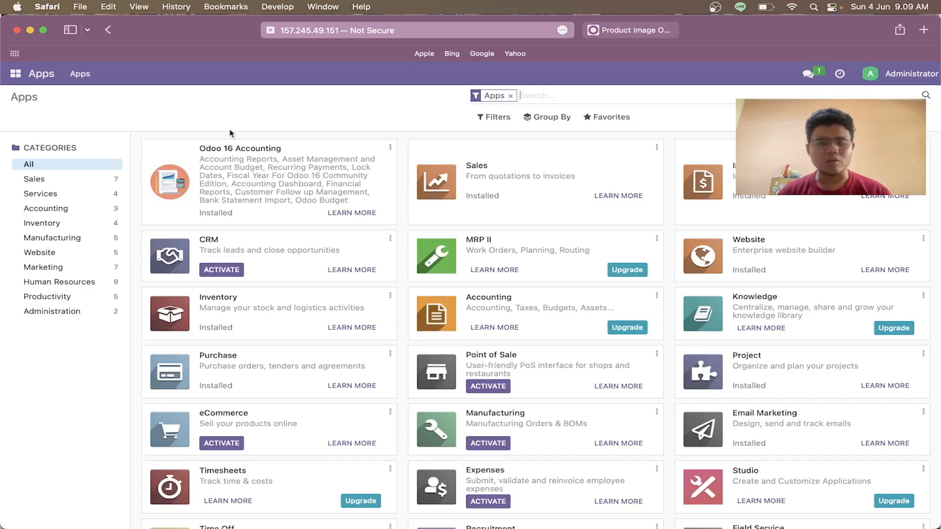
pyautogui.click(15, 74)
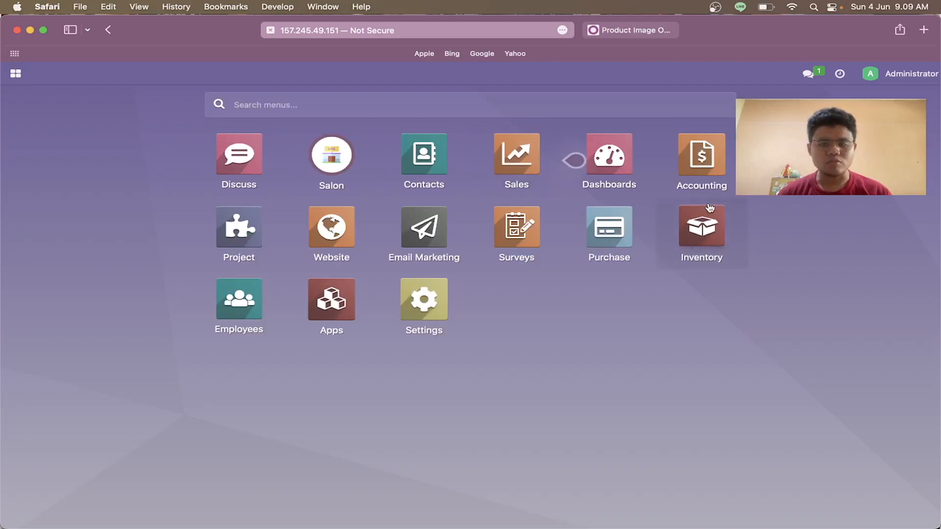
pyautogui.click(715, 165)
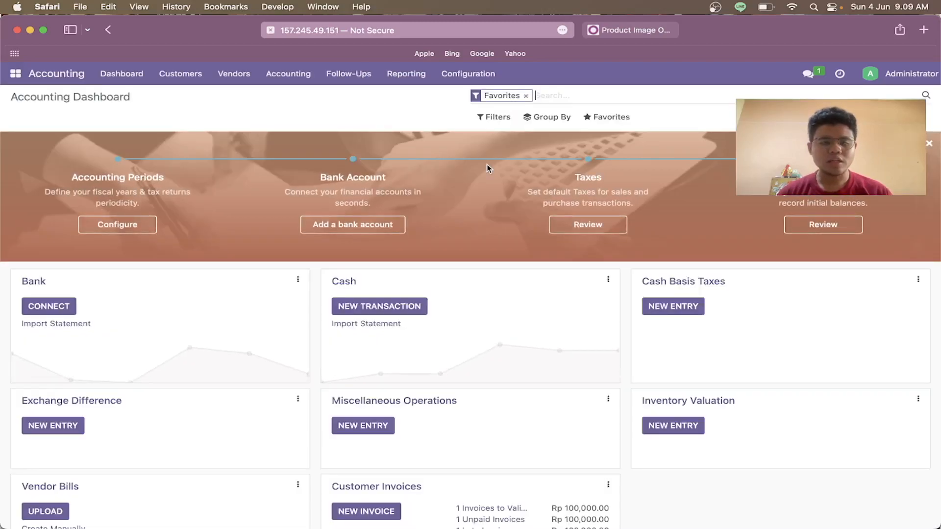
pyautogui.click(178, 78)
pyautogui.click(183, 97)
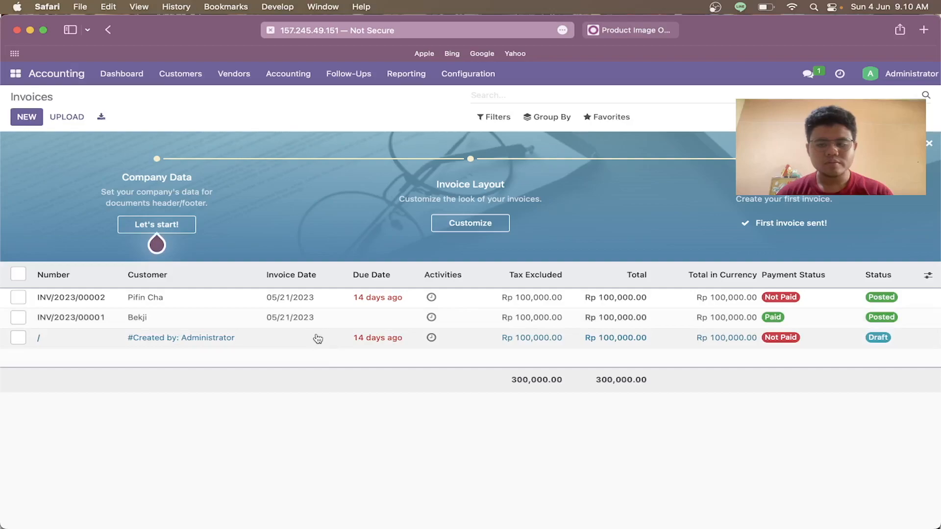
pyautogui.click(253, 300)
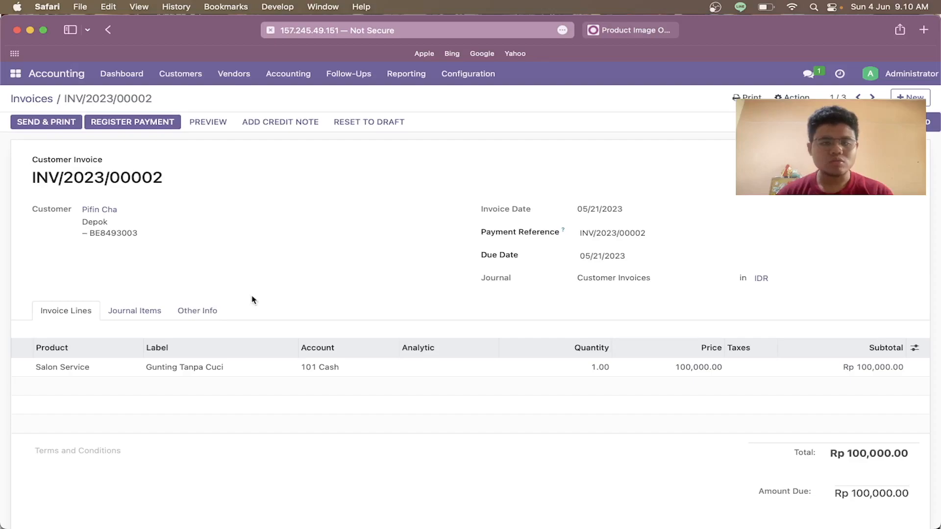
pyautogui.scroll(-2, 252, 300)
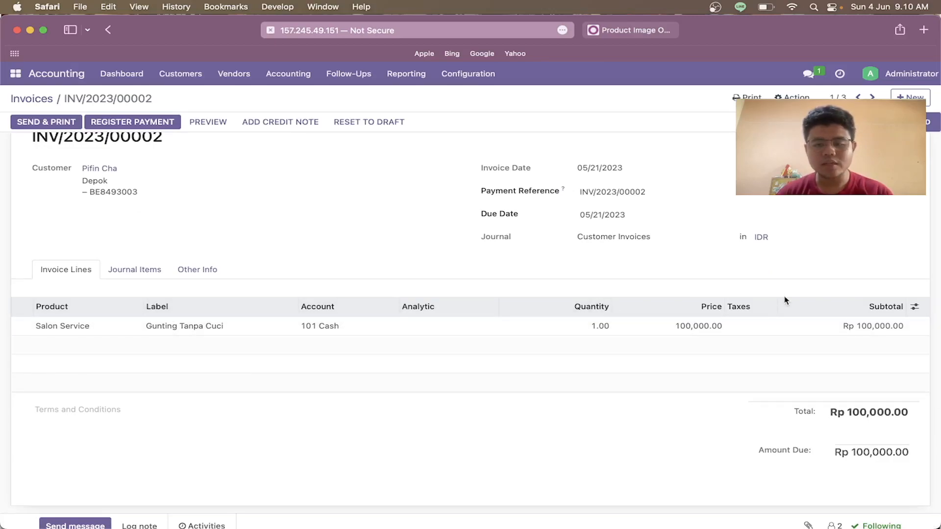
# Open a new vendor bill to examine its line columns, and revisit the module page for comparison
pyautogui.click(233, 74)
pyautogui.click(237, 96)
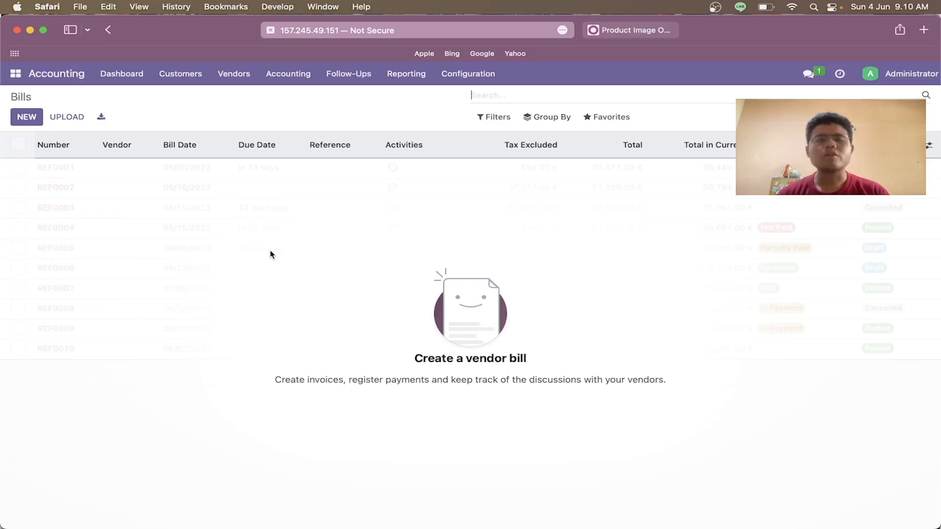
pyautogui.click(25, 120)
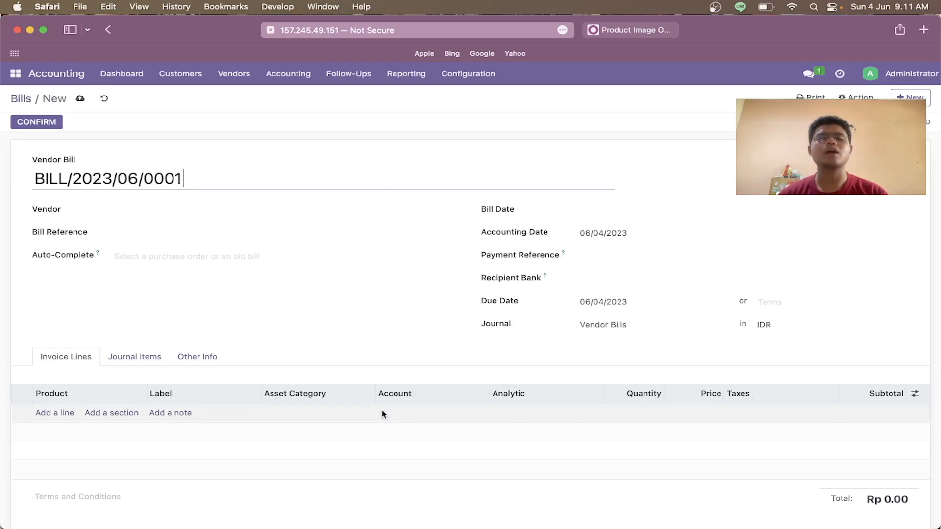
pyautogui.click(620, 34)
pyautogui.scroll(-15, 439, 270)
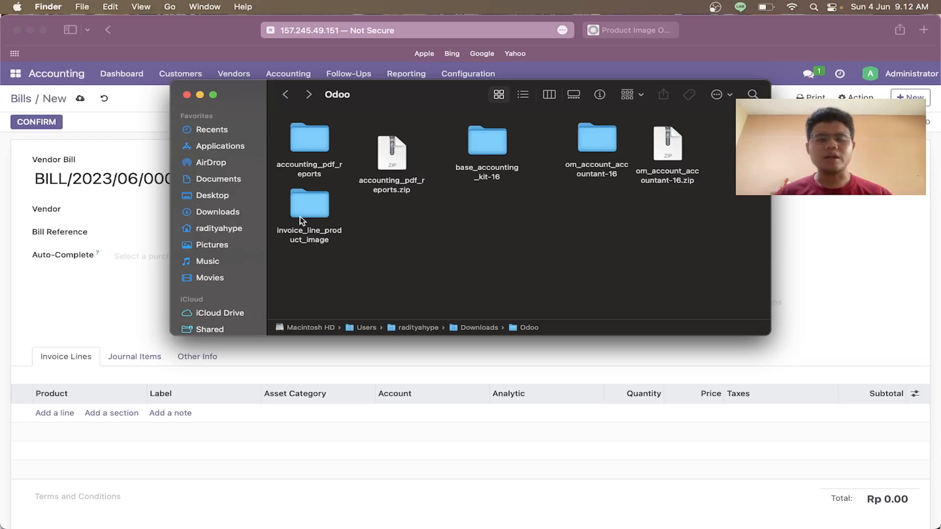
# Switch to Cyberduck, inspect the new connection form with its protocol choices, and dismiss the form
pyautogui.click(786, 505)
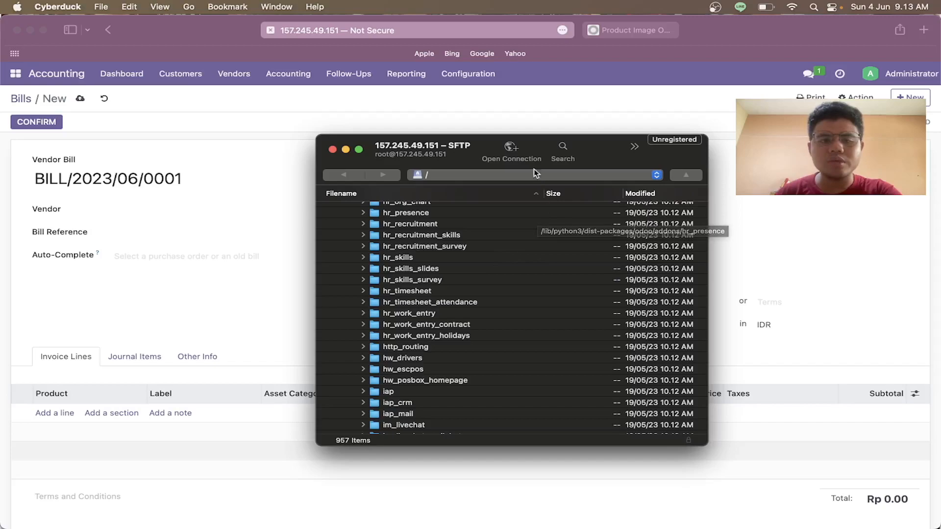
pyautogui.click(513, 153)
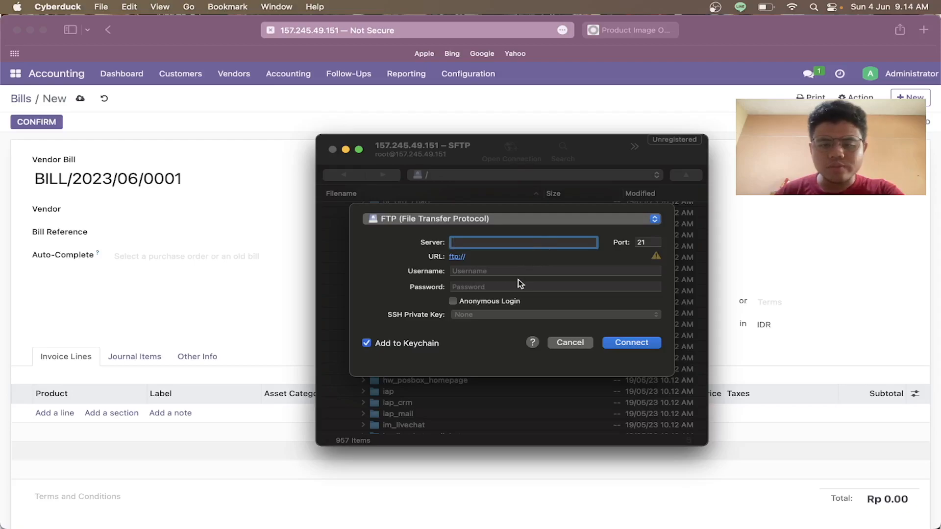
pyautogui.click(537, 220)
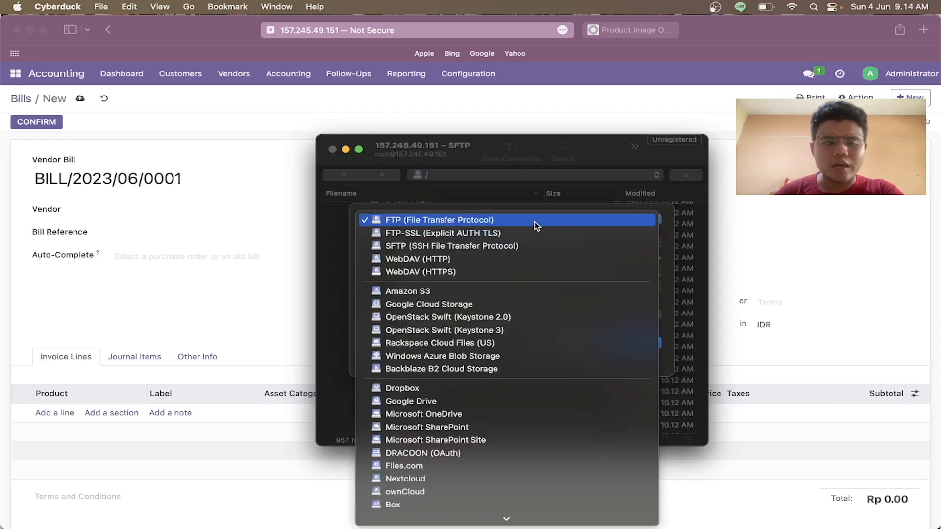
pyautogui.click(537, 223)
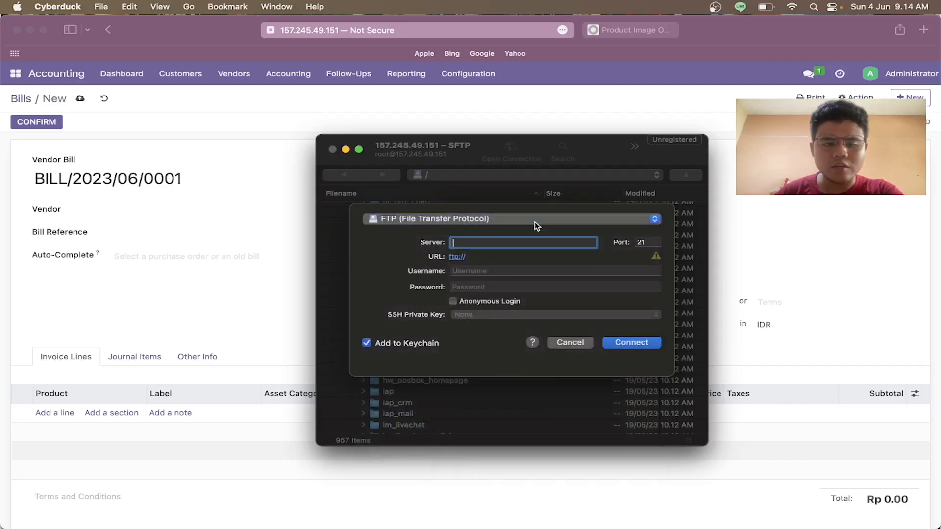
pyautogui.click(572, 342)
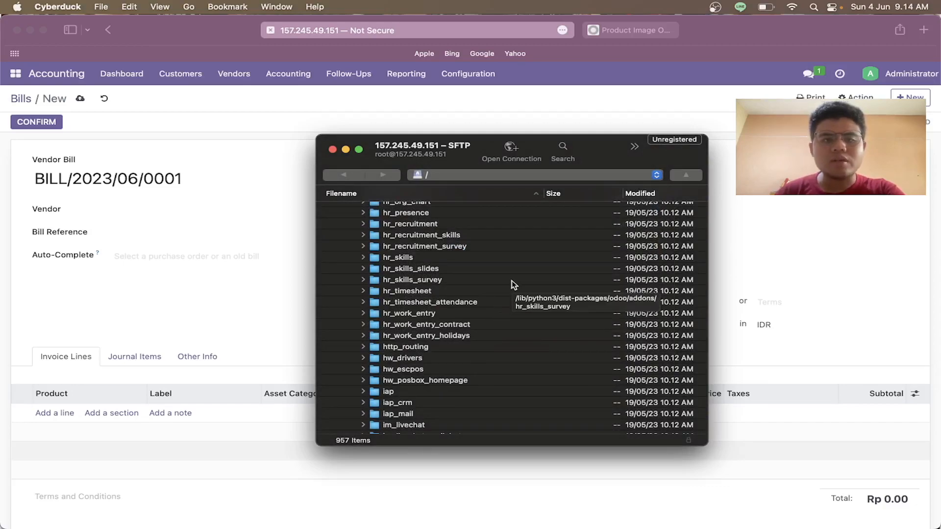
# Locate the addons folder on the server under /lib/python3/dist-packages/odoo
pyautogui.scroll(20, 512, 284)
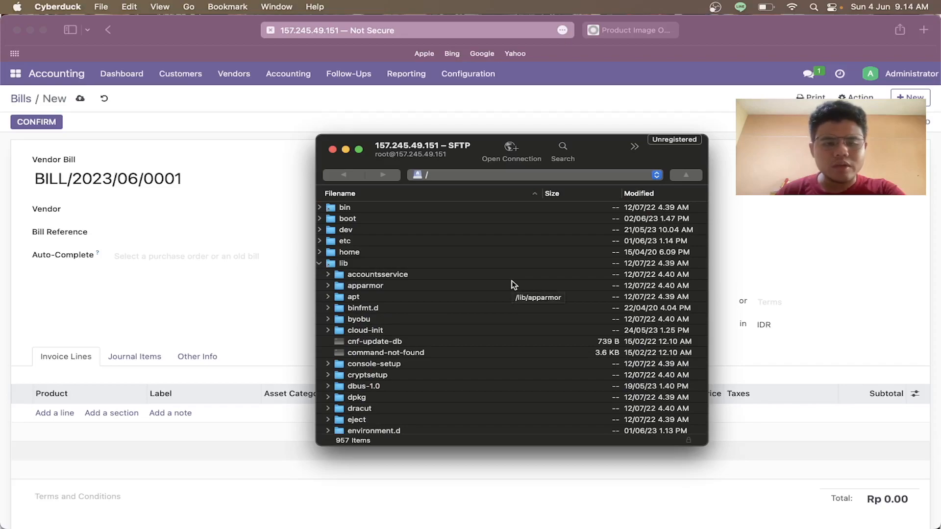
pyautogui.scroll(-5, 395, 241)
pyautogui.scroll(-15, 386, 283)
pyautogui.scroll(-8, 386, 283)
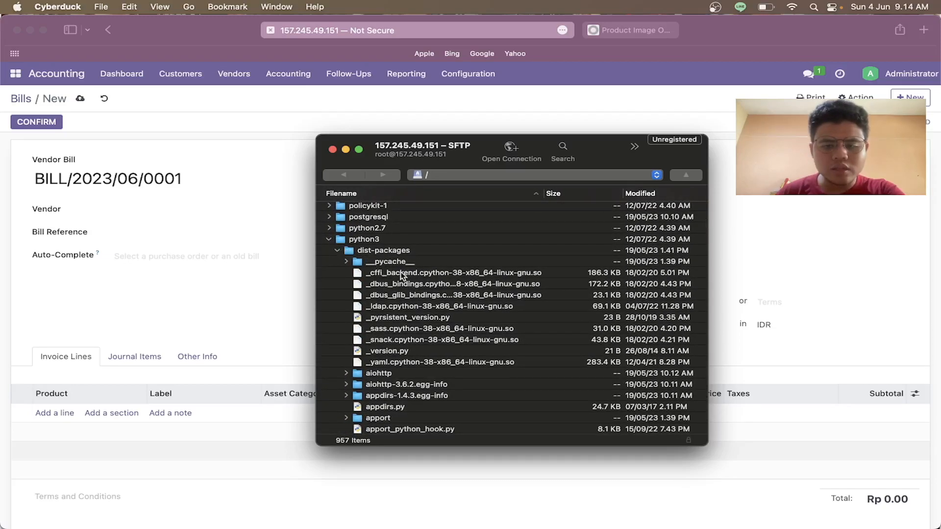
pyautogui.scroll(-10, 402, 276)
pyautogui.scroll(-15, 401, 276)
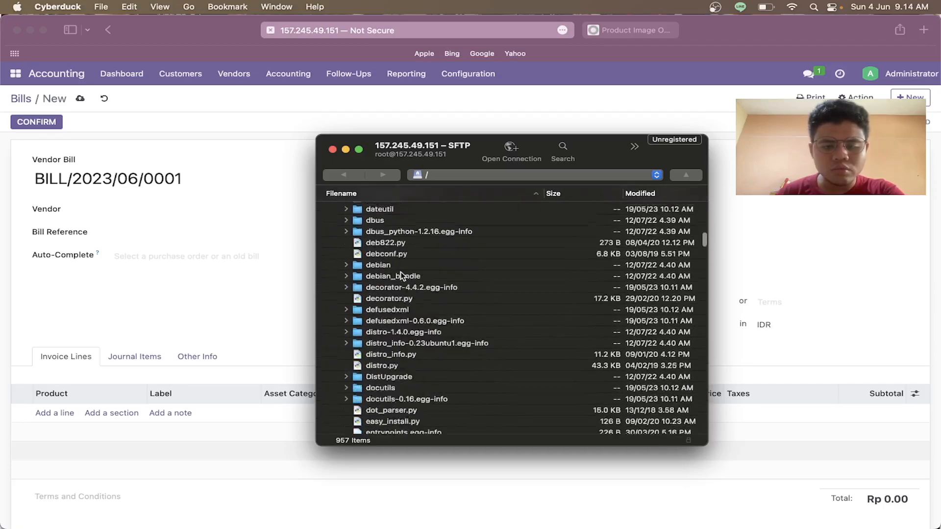
pyautogui.scroll(-20, 401, 275)
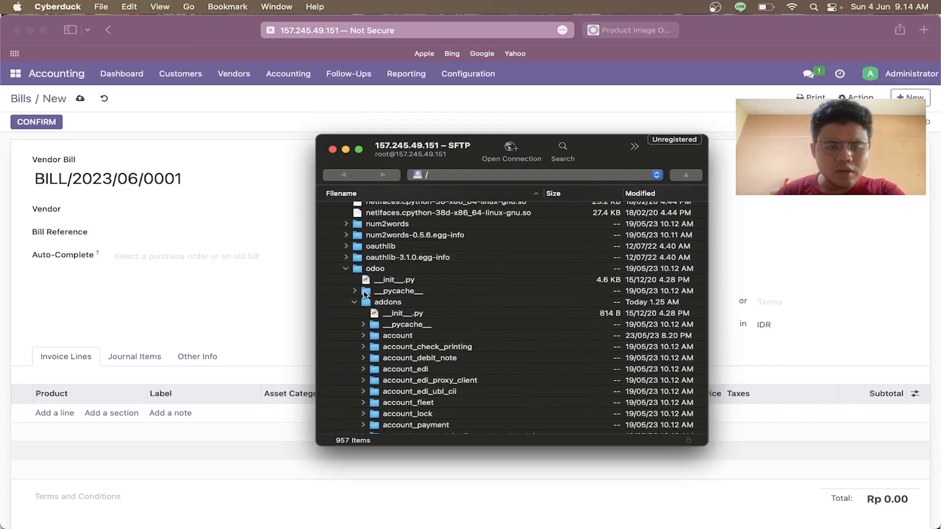
pyautogui.scroll(-3, 392, 339)
# Bring up the local Odoo folder in Finder and place its window so the server's addons folder stays reachable
pyautogui.moveTo(362, 527)
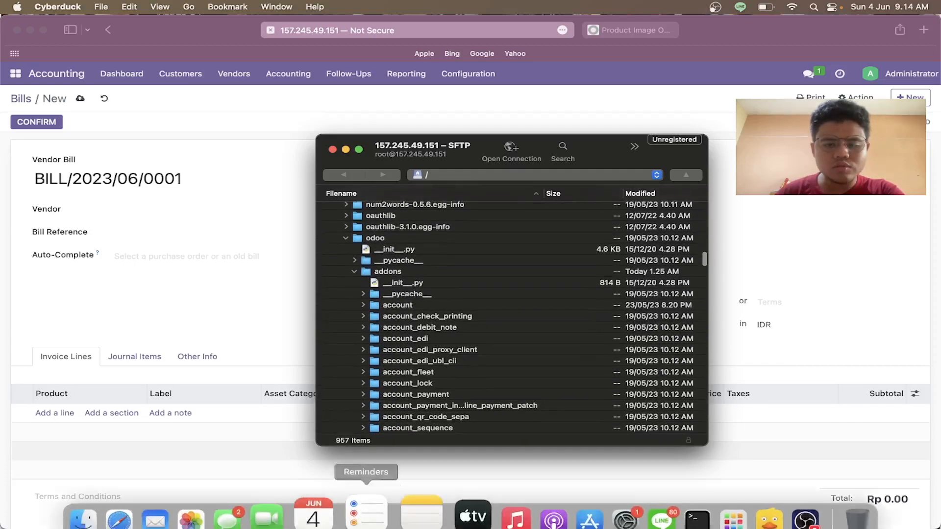
pyautogui.click(138, 517)
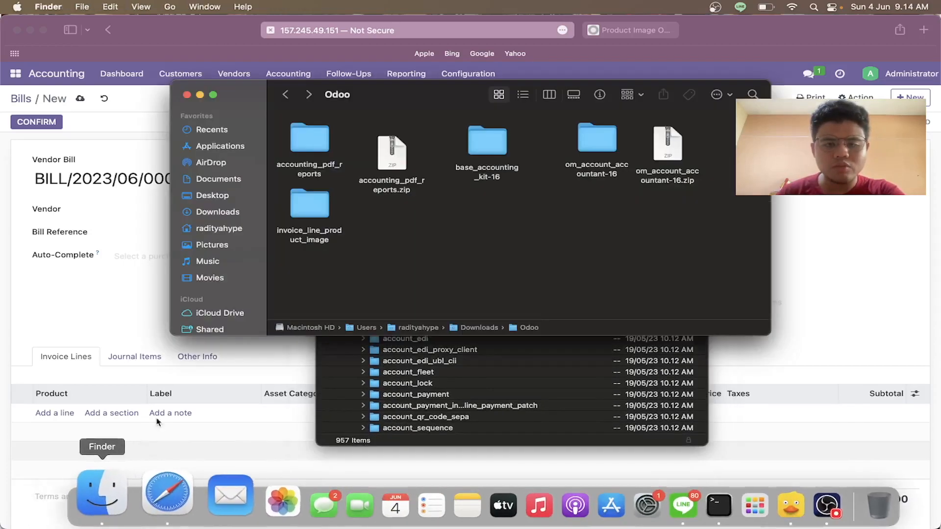
pyautogui.moveTo(366, 90); pyautogui.dragTo(623, 158)
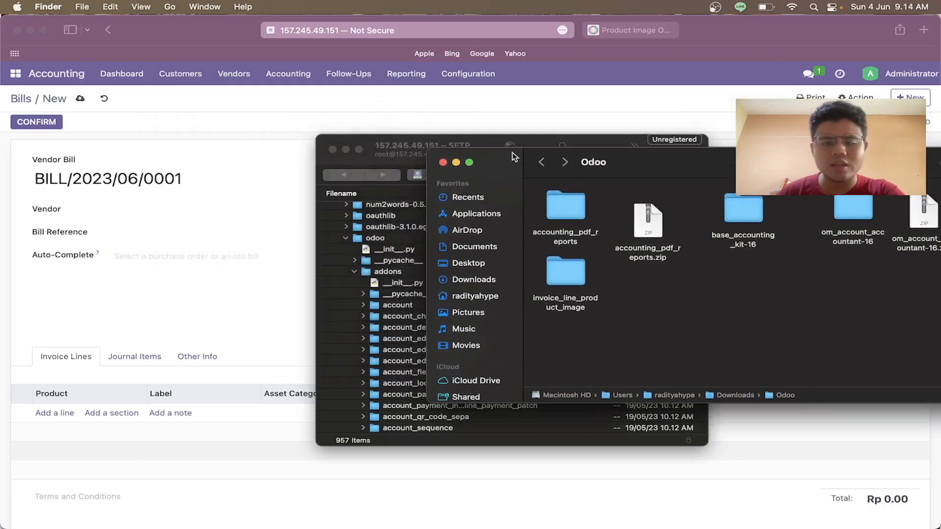
# Upload the local invoice_line_product_image folder into the server's odoo/addons folder, arranging the Cyberduck and Finder windows for the transfer
pyautogui.click(352, 164)
pyautogui.moveTo(413, 150); pyautogui.dragTo(195, 135)
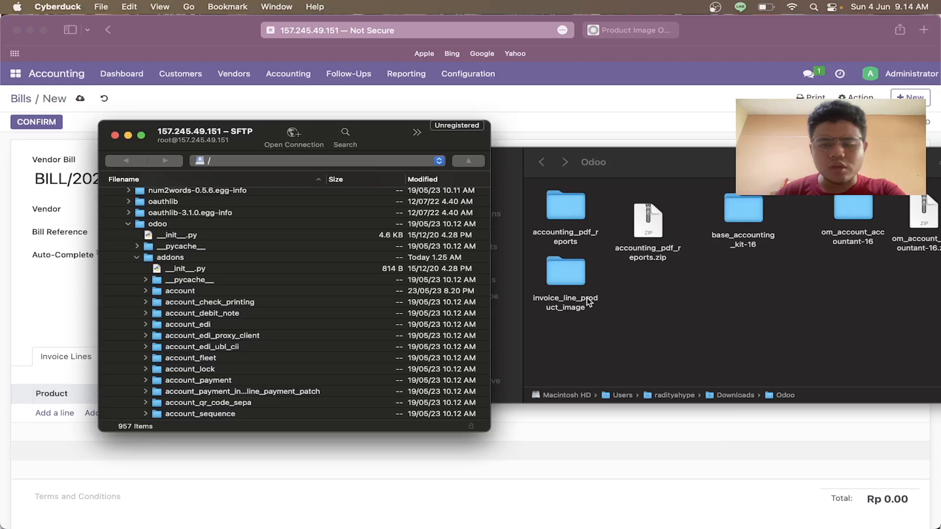
pyautogui.click(572, 274)
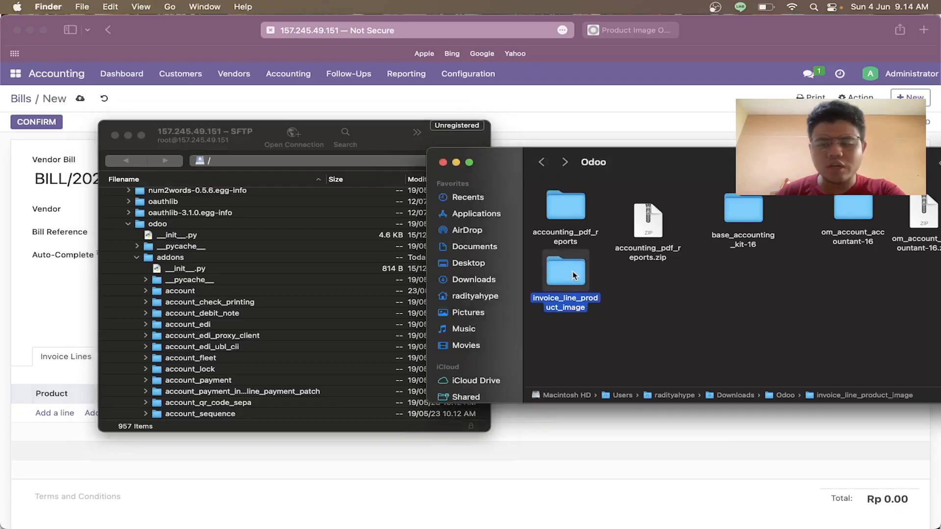
pyautogui.moveTo(572, 276); pyautogui.dragTo(314, 257)
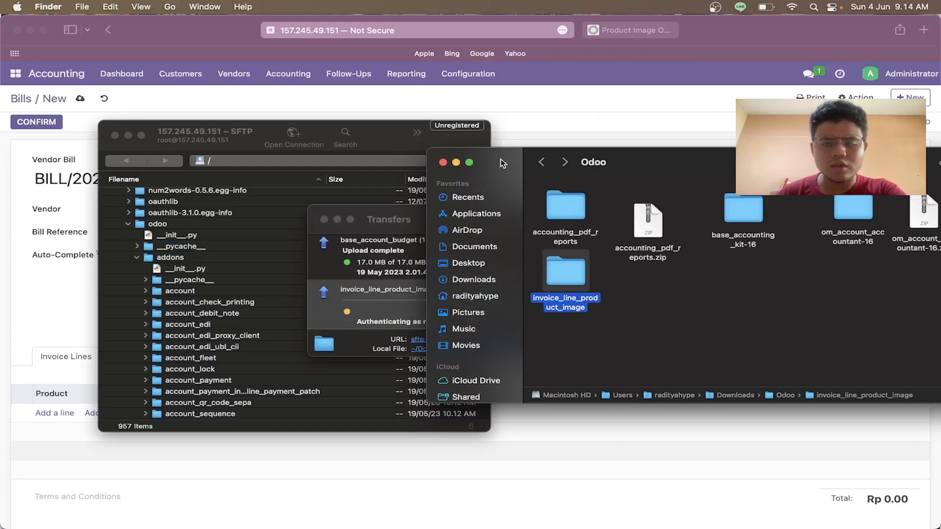
# Check the progress of the invoice_line_product_image upload in the Transfers window, and close that window once the upload completes
pyautogui.moveTo(502, 164); pyautogui.dragTo(650, 172)
pyautogui.click(449, 253)
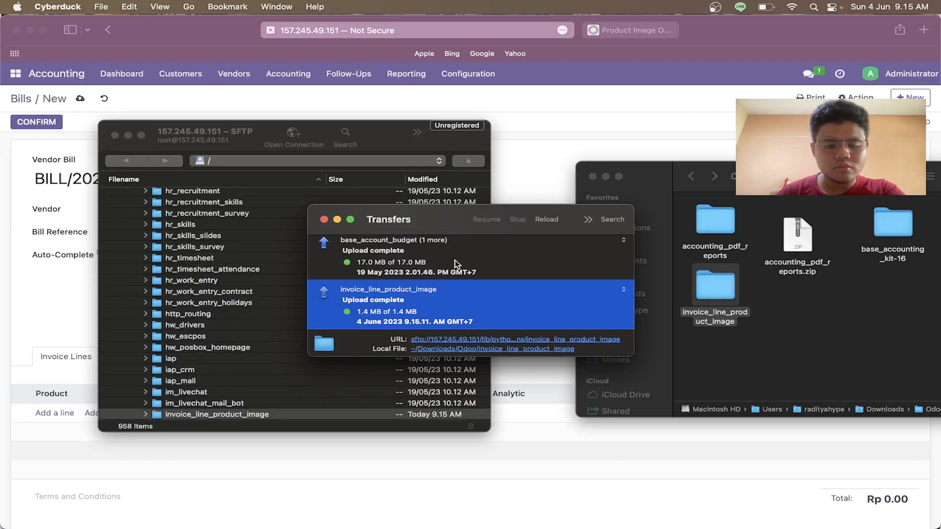
pyautogui.click(324, 221)
# Look through the server's addons folder to verify the uploaded invoice_line_product_image module among the others
pyautogui.scroll(10, 227, 284)
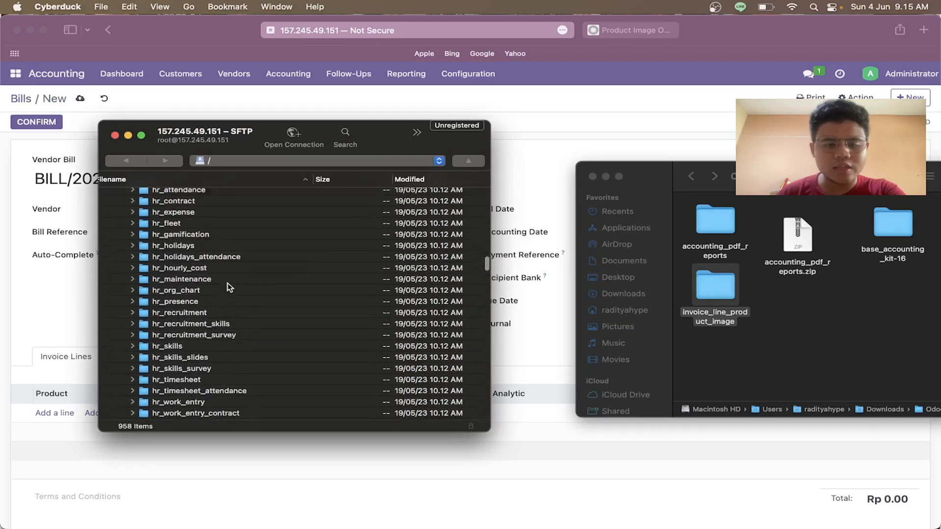
pyautogui.scroll(15, 227, 286)
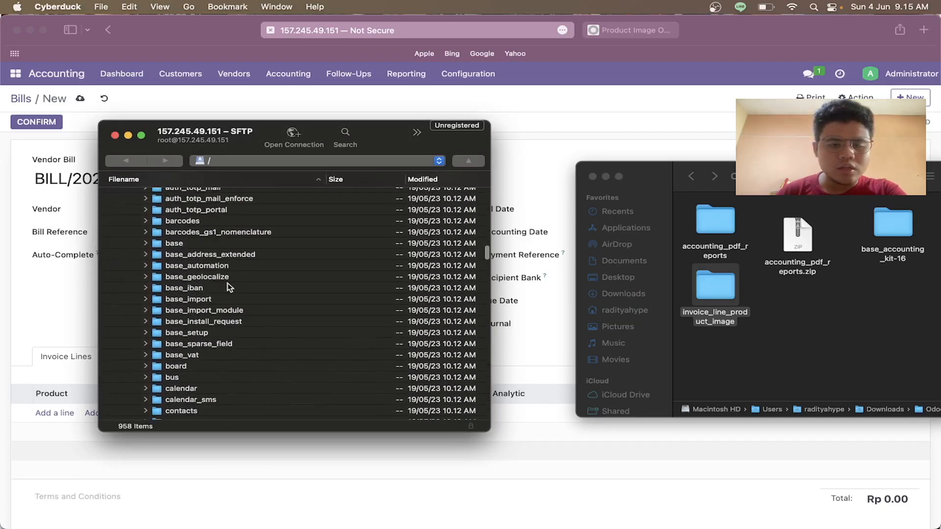
pyautogui.scroll(-20, 228, 283)
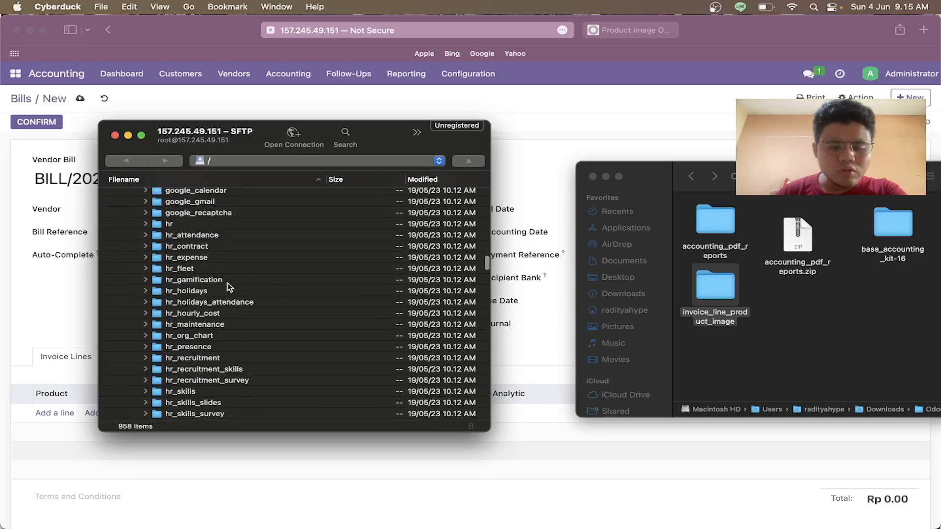
pyautogui.scroll(-3, 227, 284)
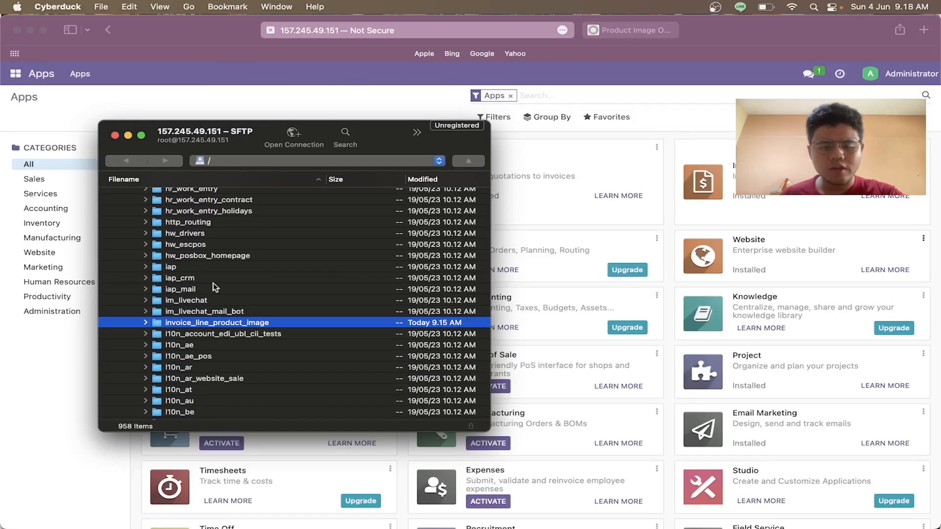
pyautogui.scroll(10, 260, 282)
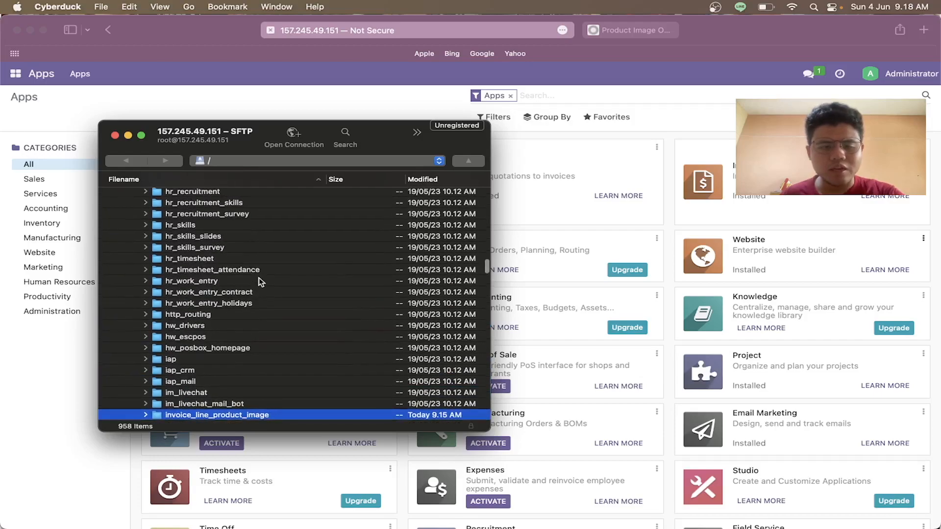
pyautogui.scroll(10, 259, 282)
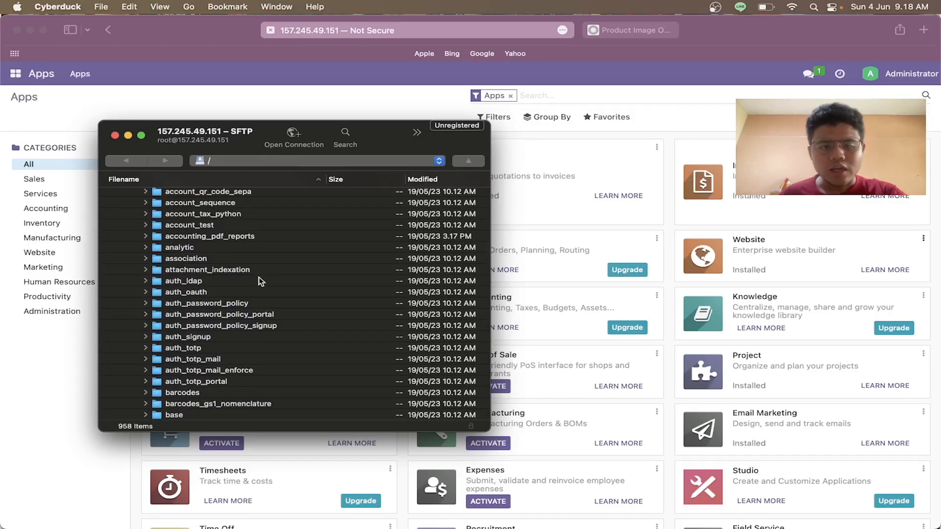
# Switch to Odoo in Safari and activate the developer mode from the general settings
pyautogui.click(352, 91)
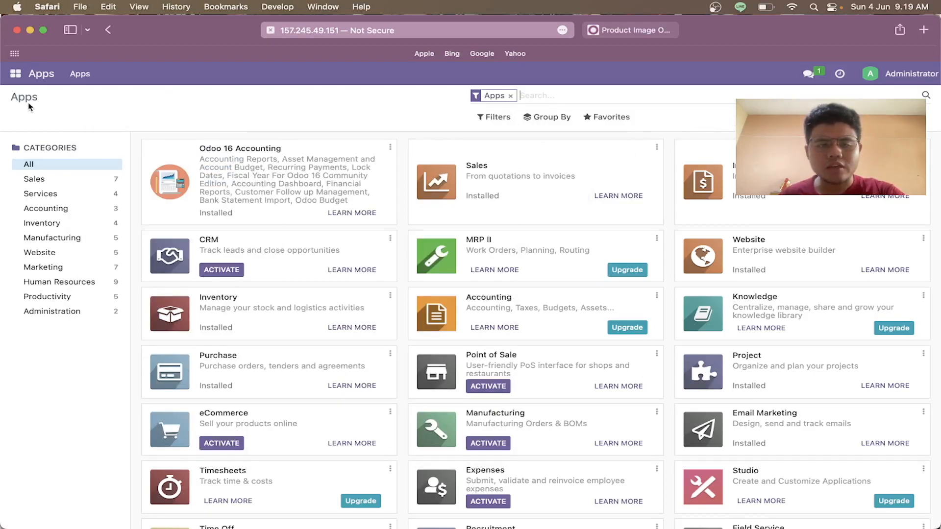
pyautogui.click(15, 74)
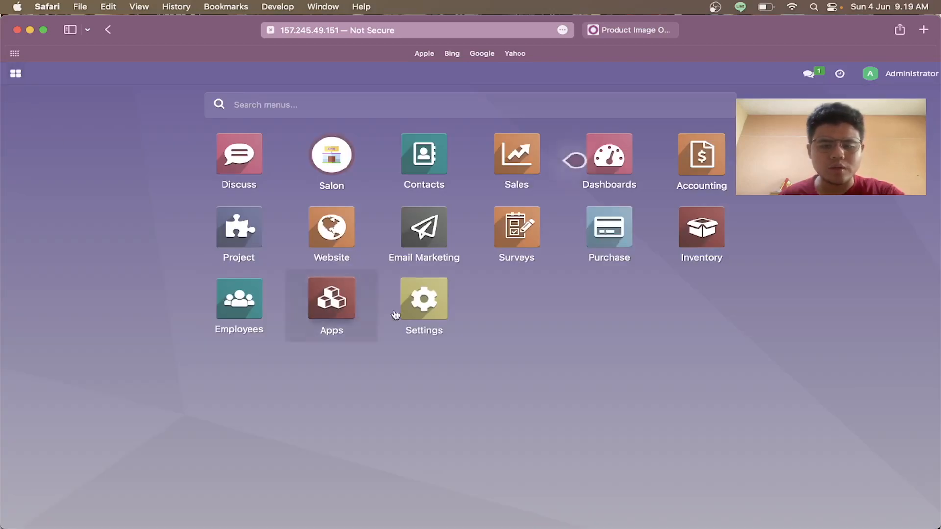
pyautogui.click(412, 313)
pyautogui.moveTo(115, 500)
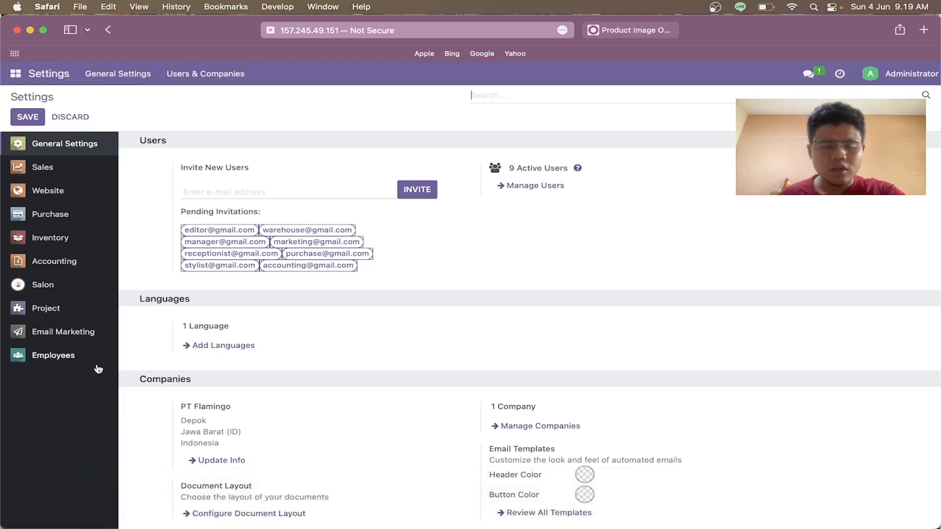
pyautogui.scroll(-15, 287, 330)
pyautogui.click(268, 359)
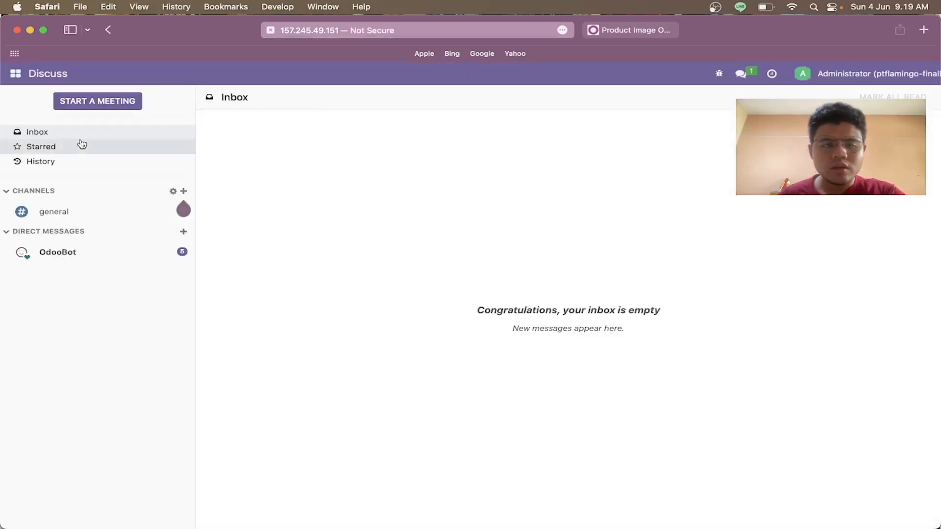
# Open the list of Odoo apps and remove the default Apps filter
pyautogui.click(15, 74)
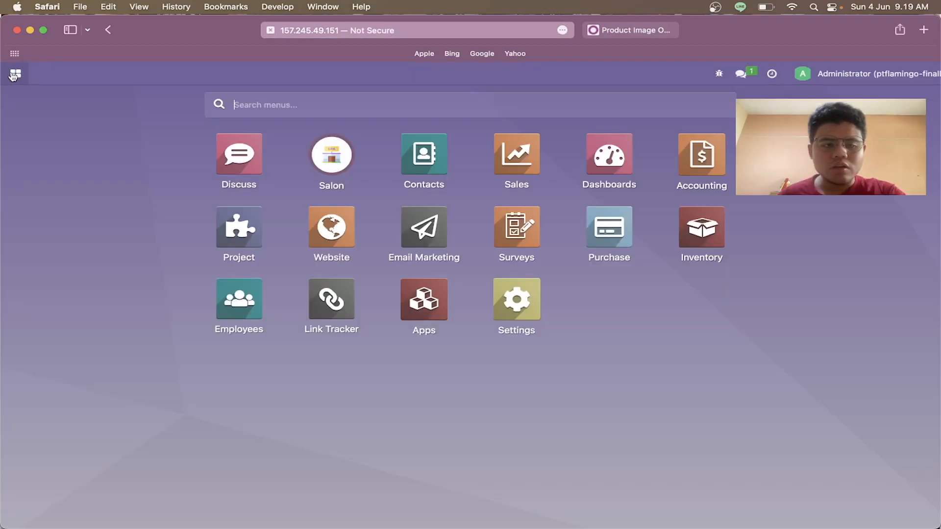
pyautogui.click(444, 312)
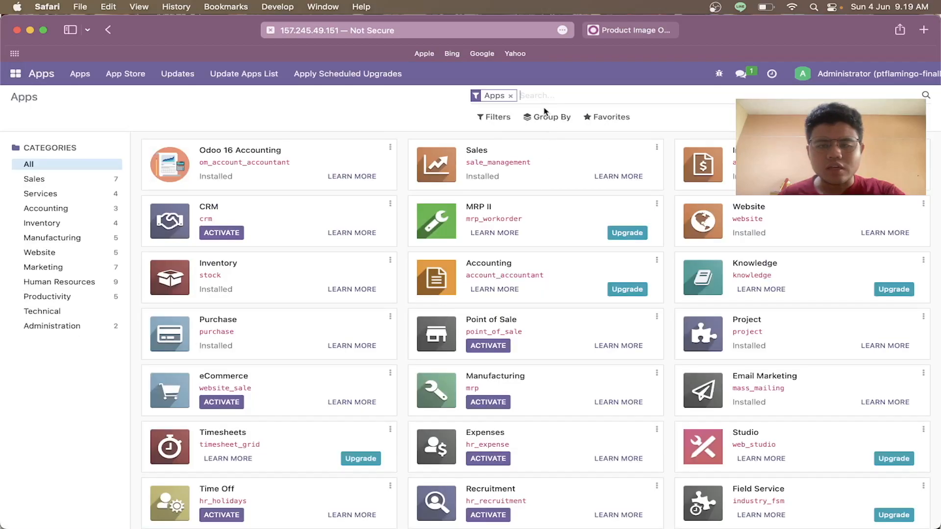
pyautogui.click(512, 97)
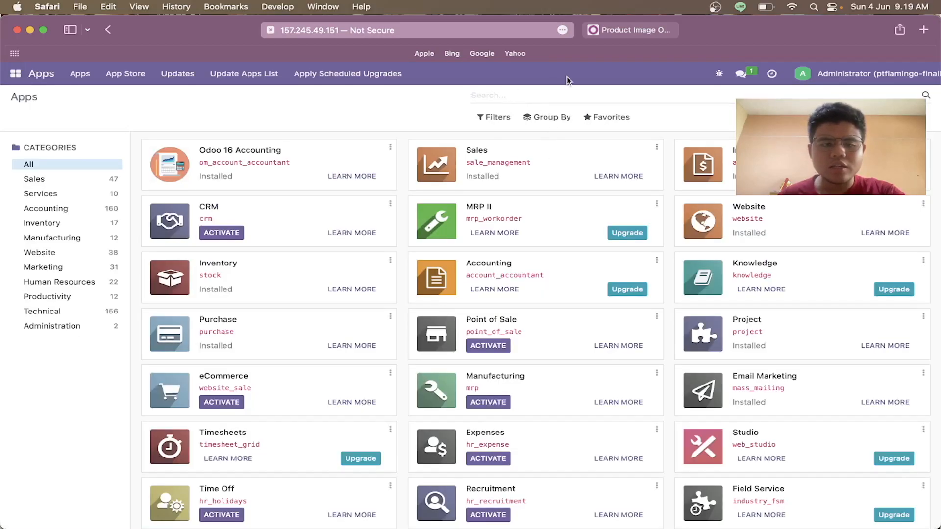
# Copy the technical name invoice_line_product_image from the module's store page and search the Odoo apps for it
pyautogui.click(641, 29)
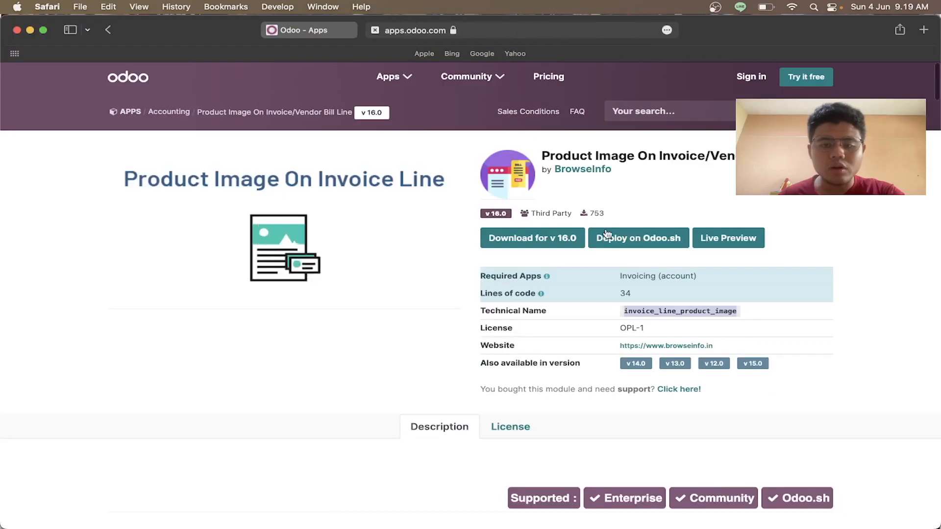
pyautogui.moveTo(623, 314); pyautogui.dragTo(743, 316)
pyautogui.press('super+c')
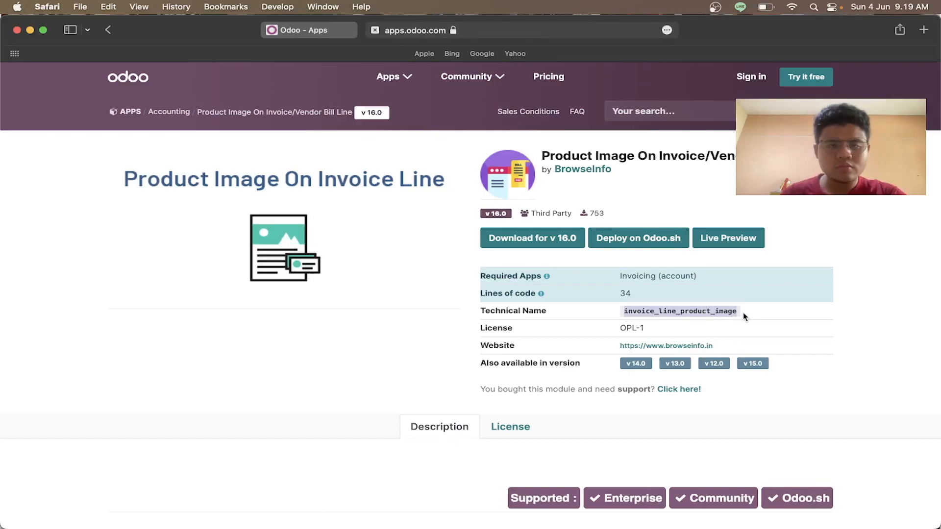
pyautogui.click(314, 30)
pyautogui.click(514, 101)
pyautogui.press('super+v')
pyautogui.press('Return')
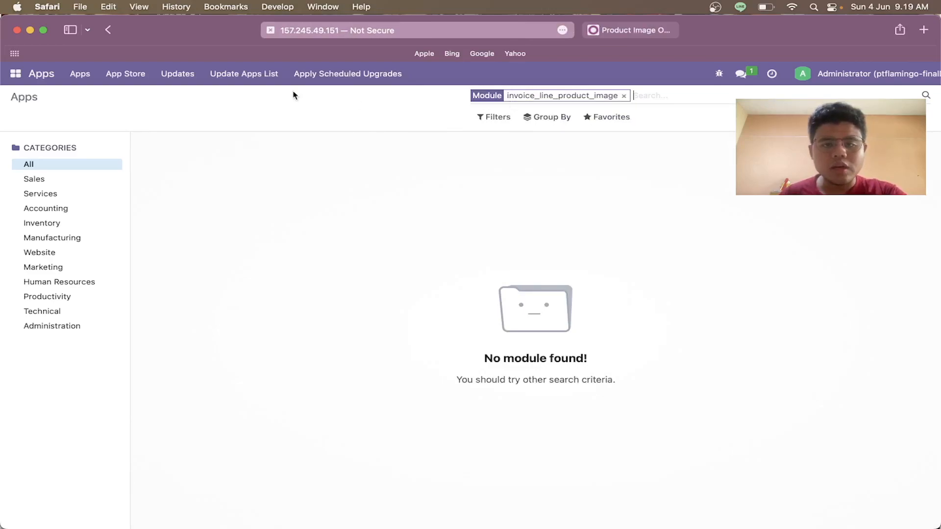
# Update the apps list and activate the Product Image On Invoice/Vendor Bill Line module
pyautogui.click(239, 74)
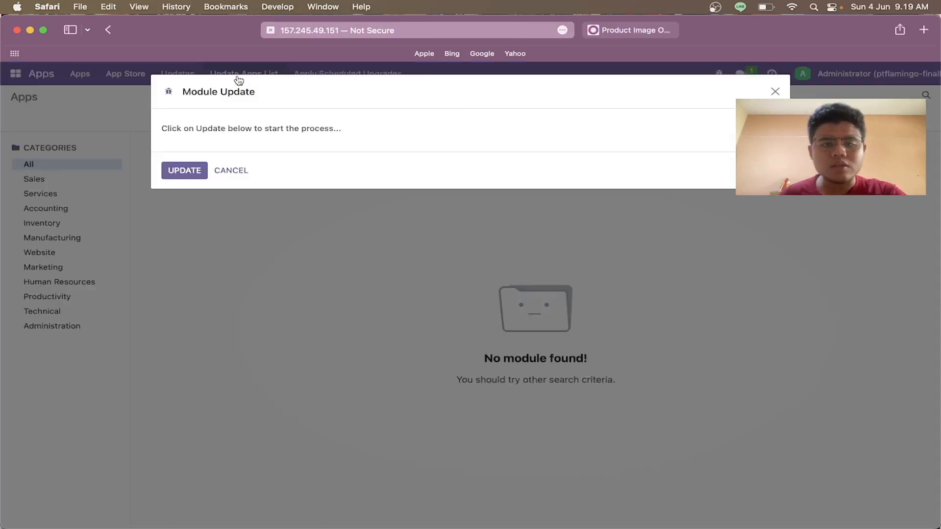
pyautogui.click(195, 169)
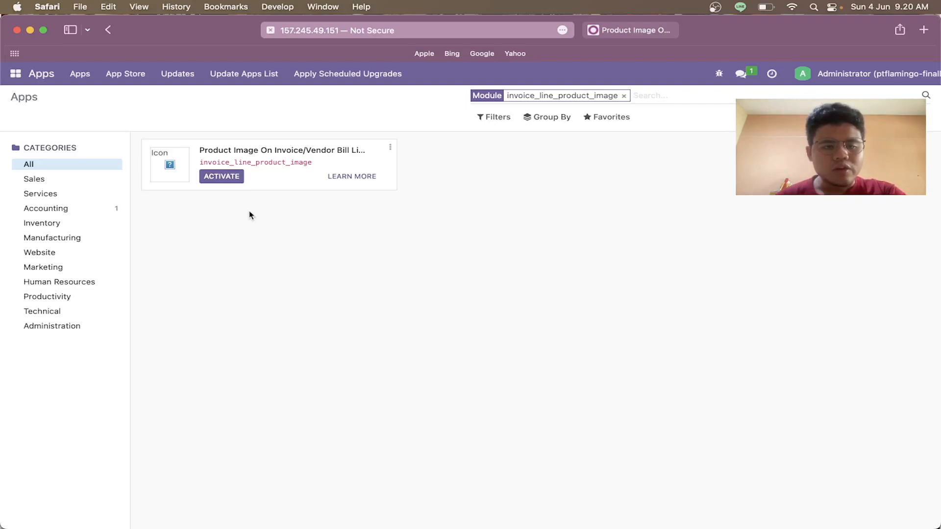
pyautogui.click(219, 177)
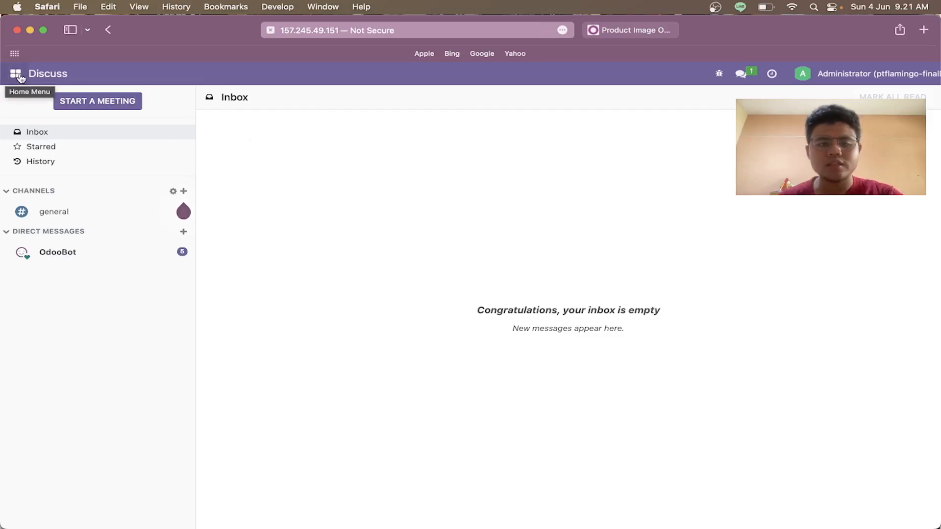
# Open the customer invoices in Accounting and view the first invoice in the list to examine its lines
pyautogui.click(15, 74)
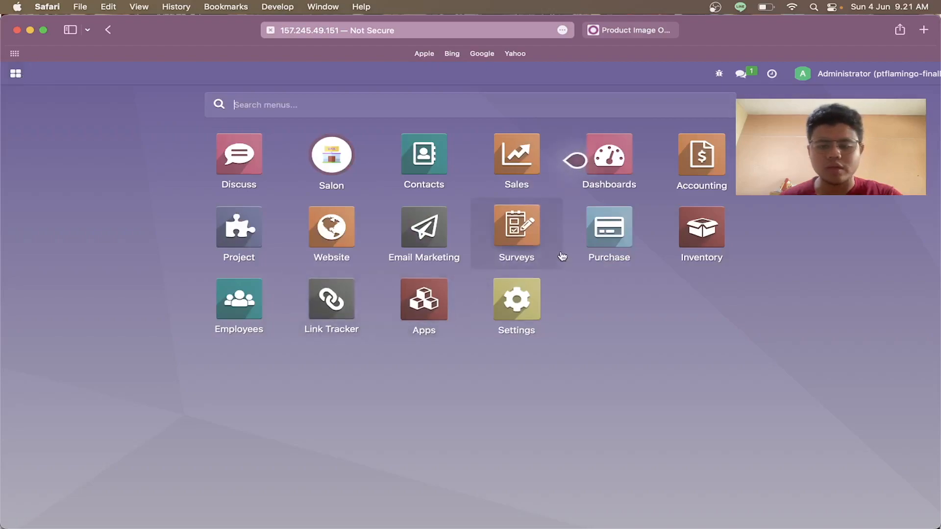
pyautogui.click(707, 167)
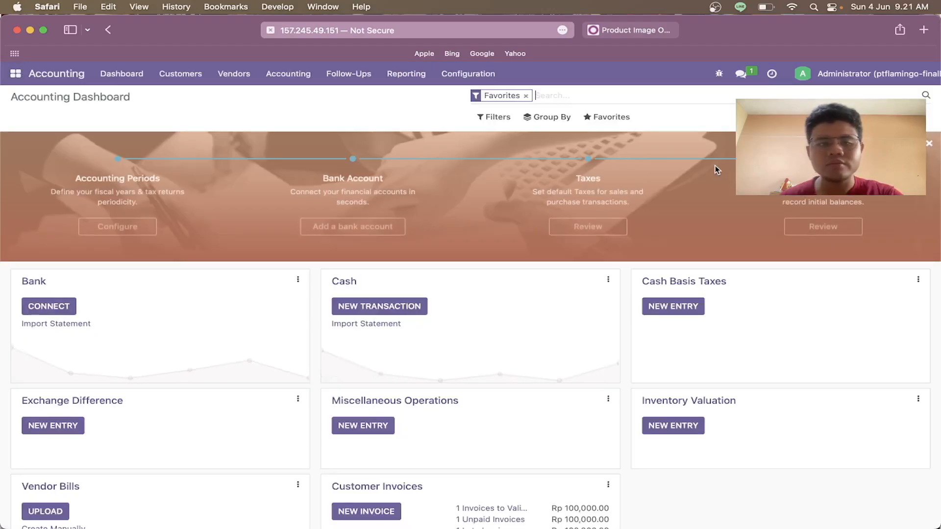
pyautogui.click(187, 81)
pyautogui.click(184, 97)
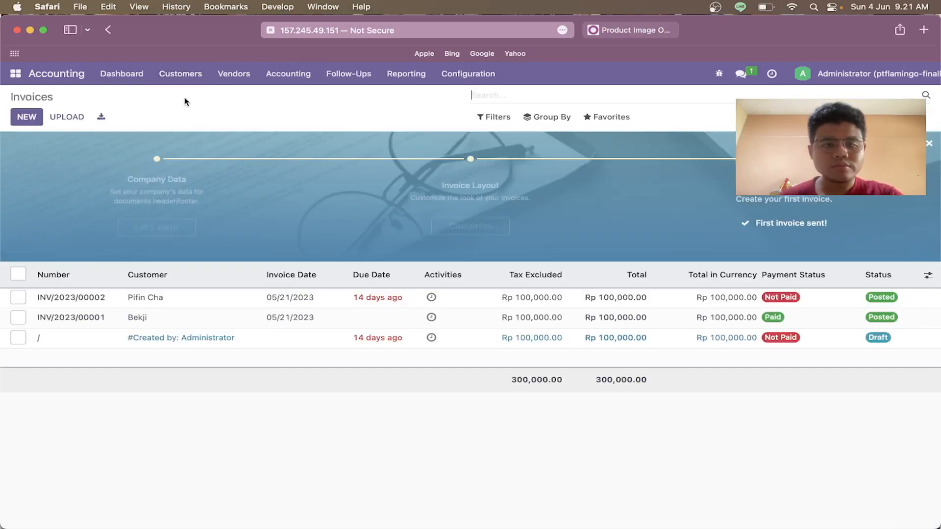
pyautogui.click(152, 302)
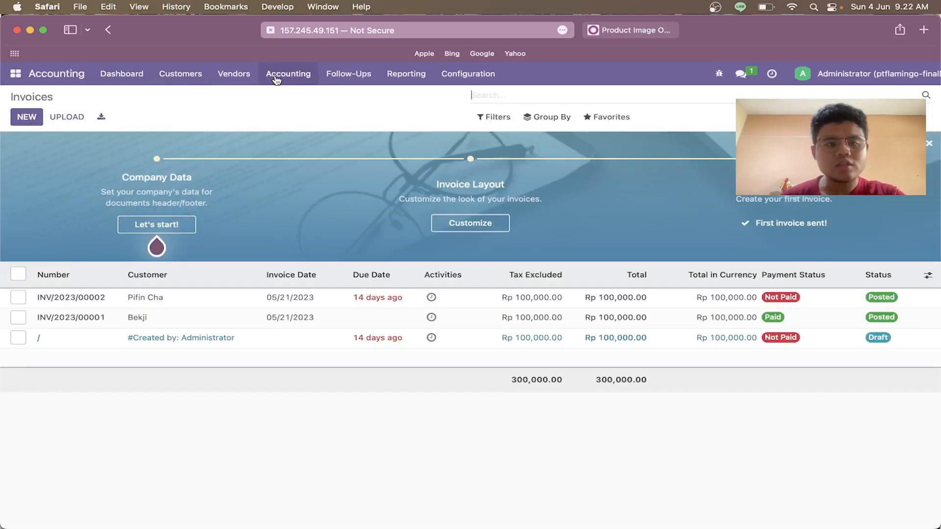
# Start a new vendor bill and inspect the field details of the Image column in its invoice lines
pyautogui.click(234, 74)
pyautogui.click(233, 98)
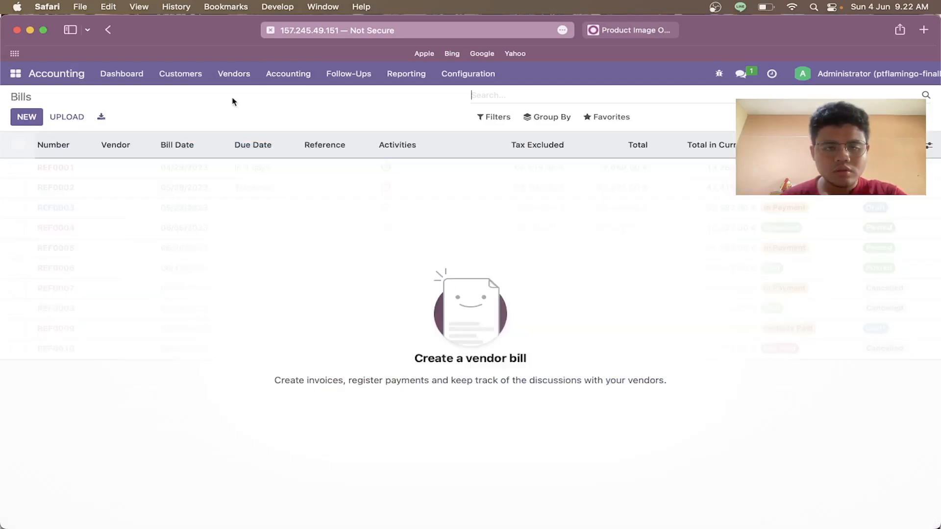
pyautogui.click(23, 124)
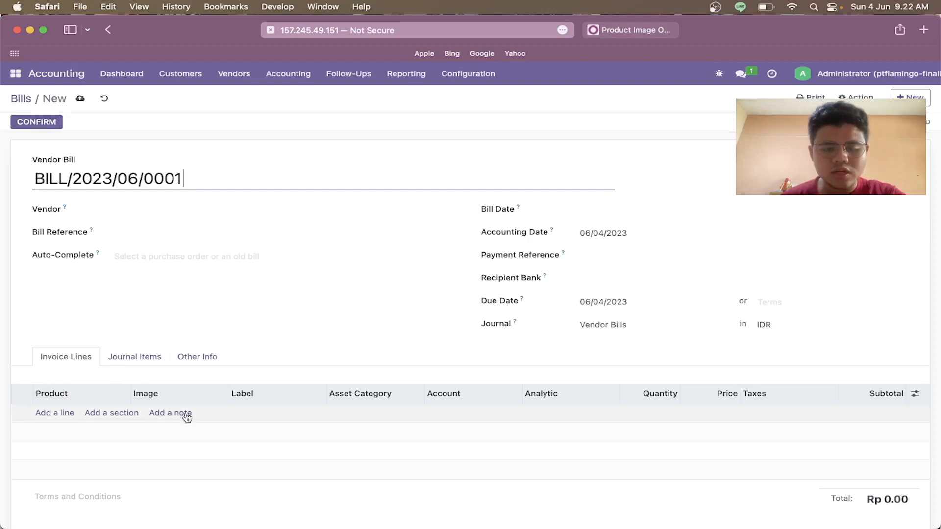
pyautogui.moveTo(172, 402)
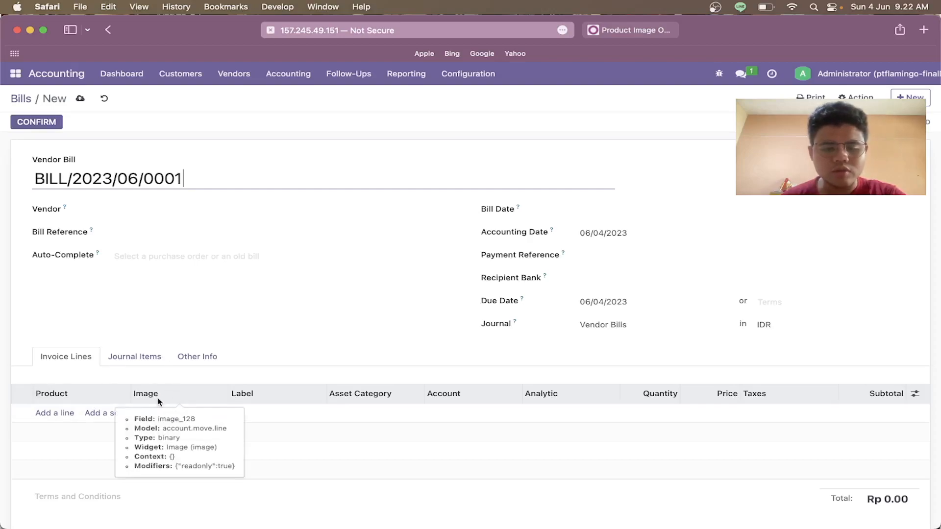
# Add an invoice line with the product [HD] Hair Dryer to the vendor bill and check its Image column
pyautogui.click(52, 414)
pyautogui.click(52, 417)
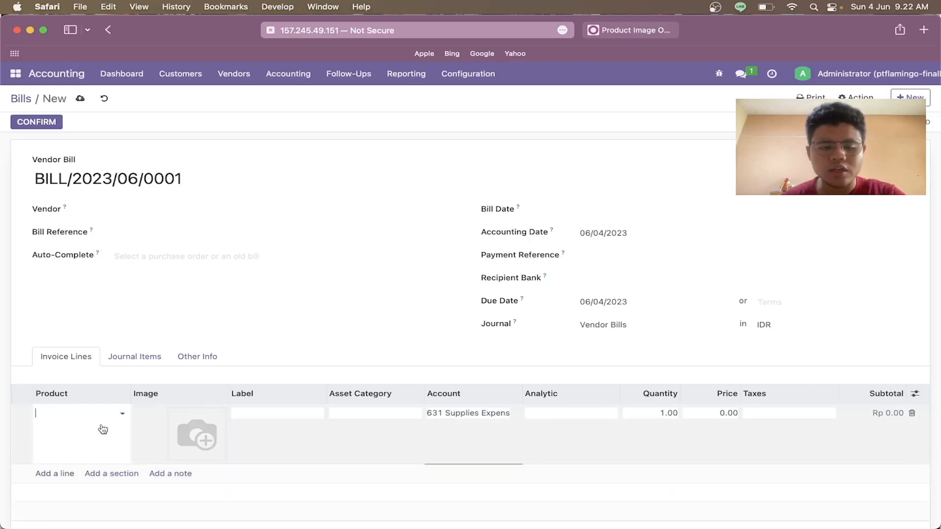
pyautogui.click(124, 412)
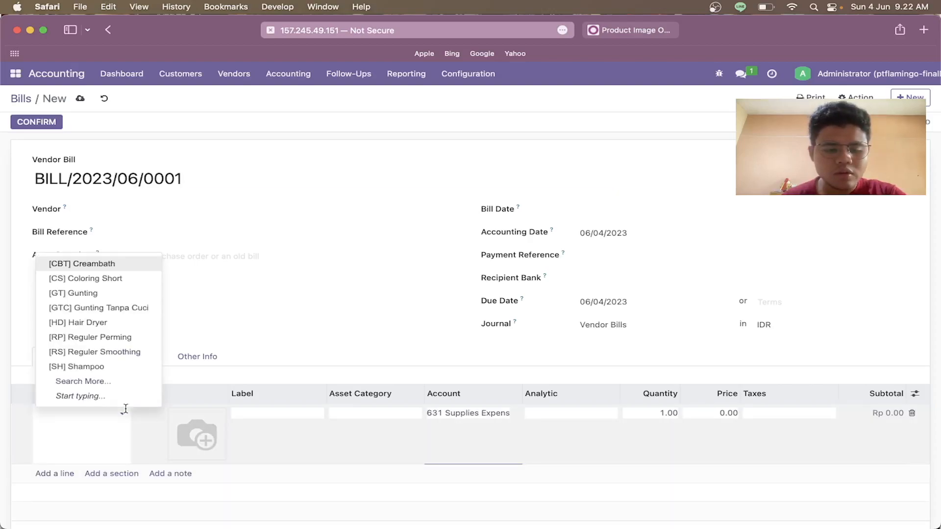
pyautogui.click(123, 324)
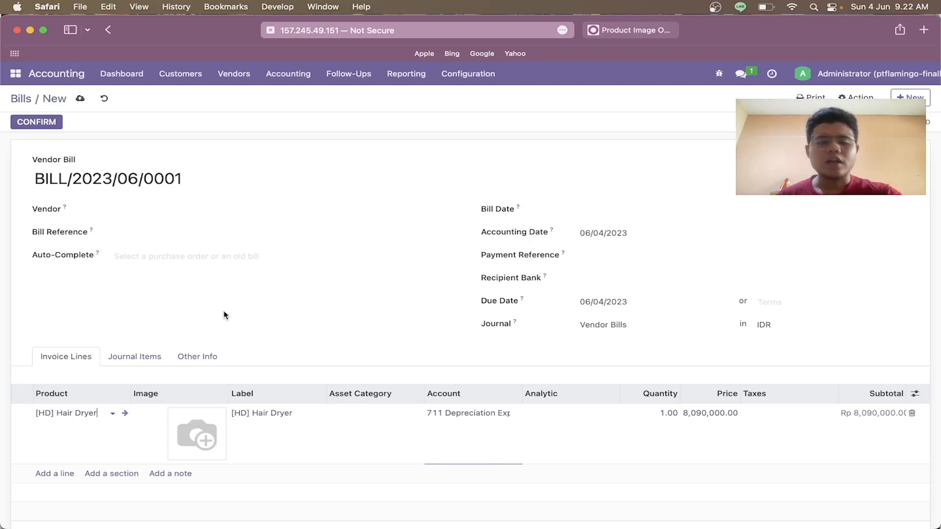
pyautogui.moveTo(160, 405)
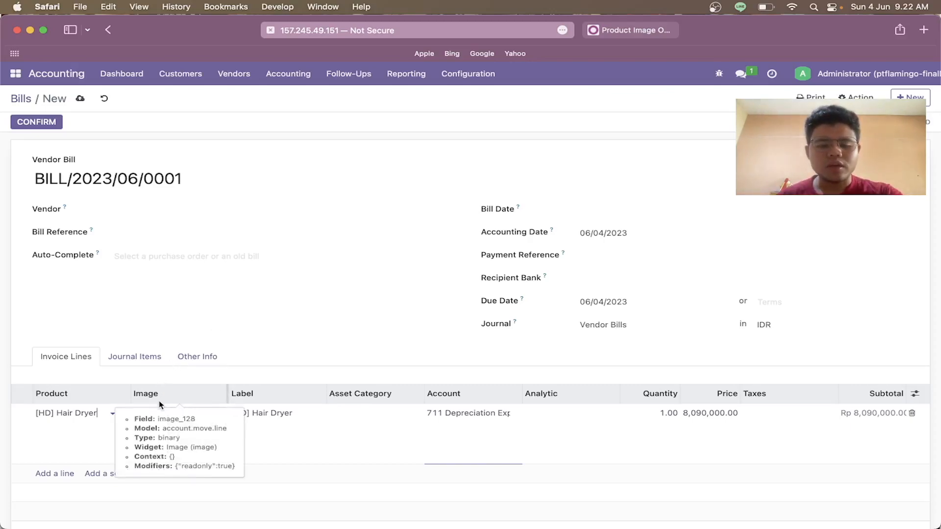